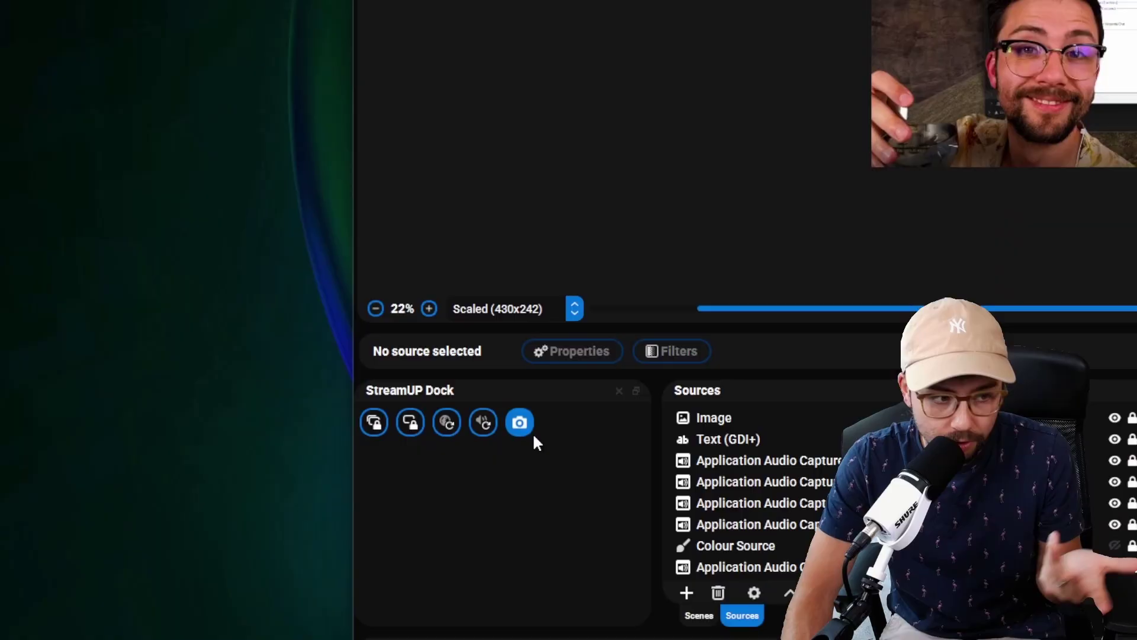
Browse the StreamUP dock's camera device actions and the StreamUP menu's MultiDock submenu
click(520, 423)
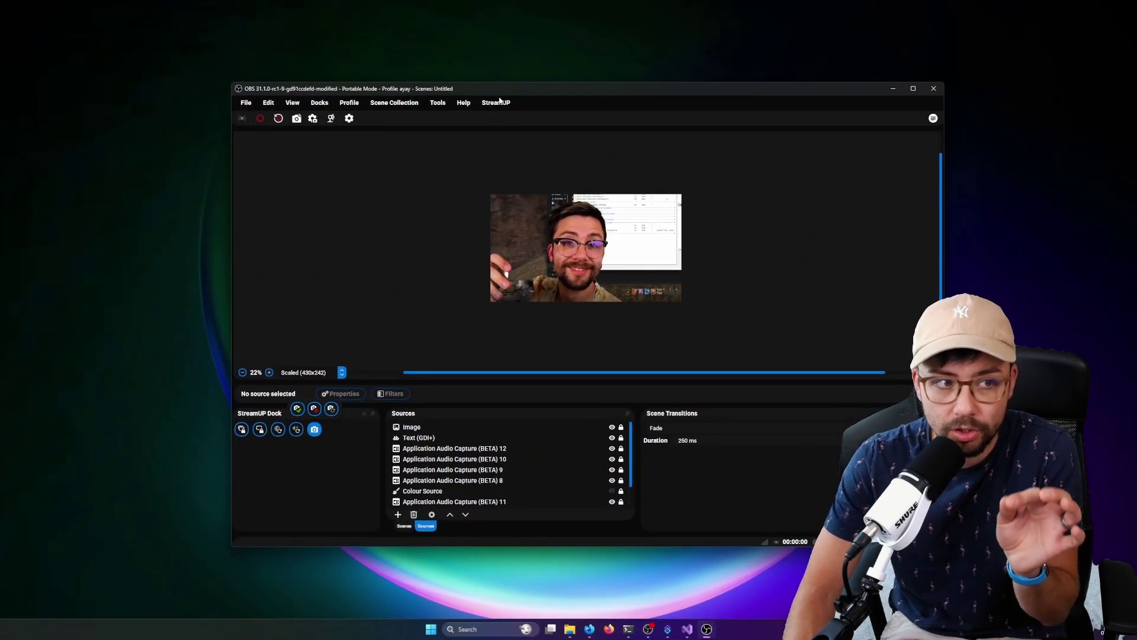
click(496, 102)
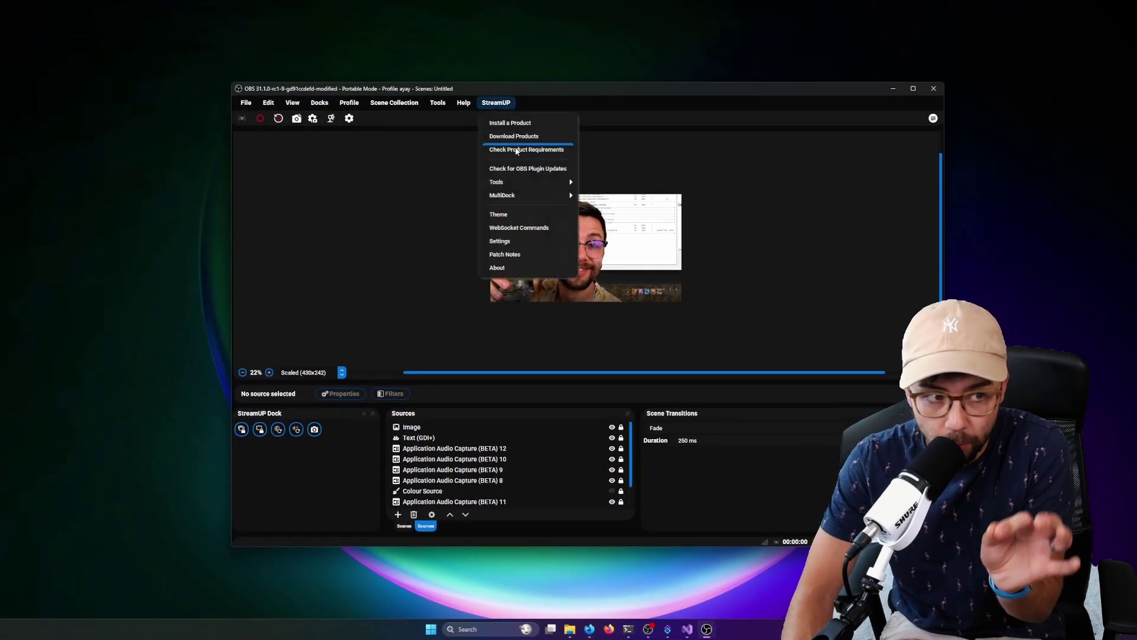
mouse_move(521, 196)
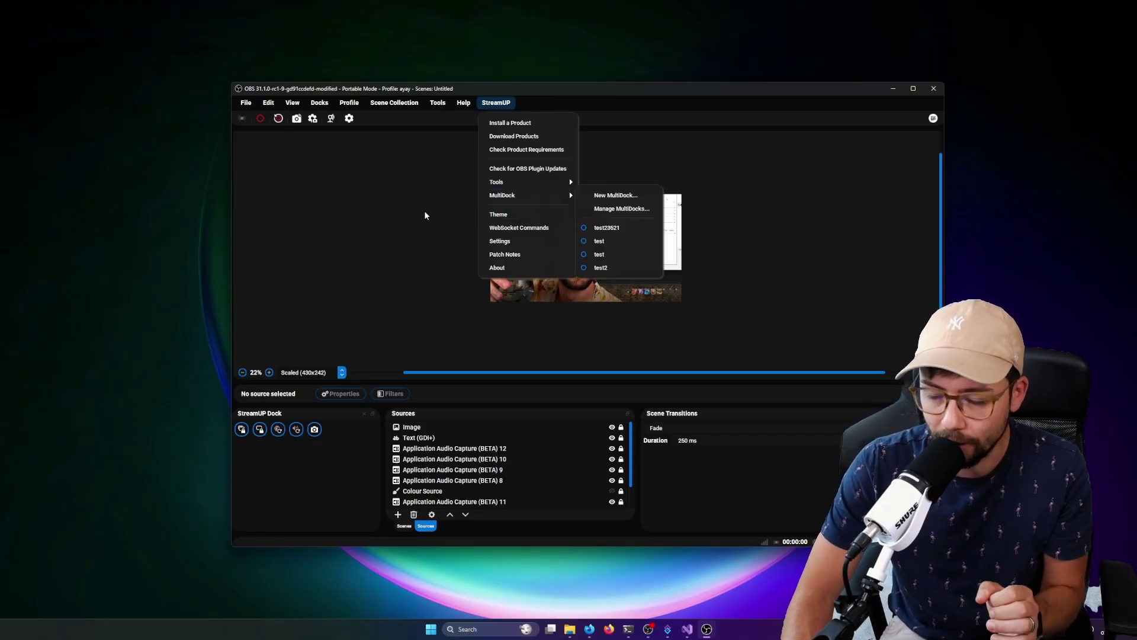
click(386, 209)
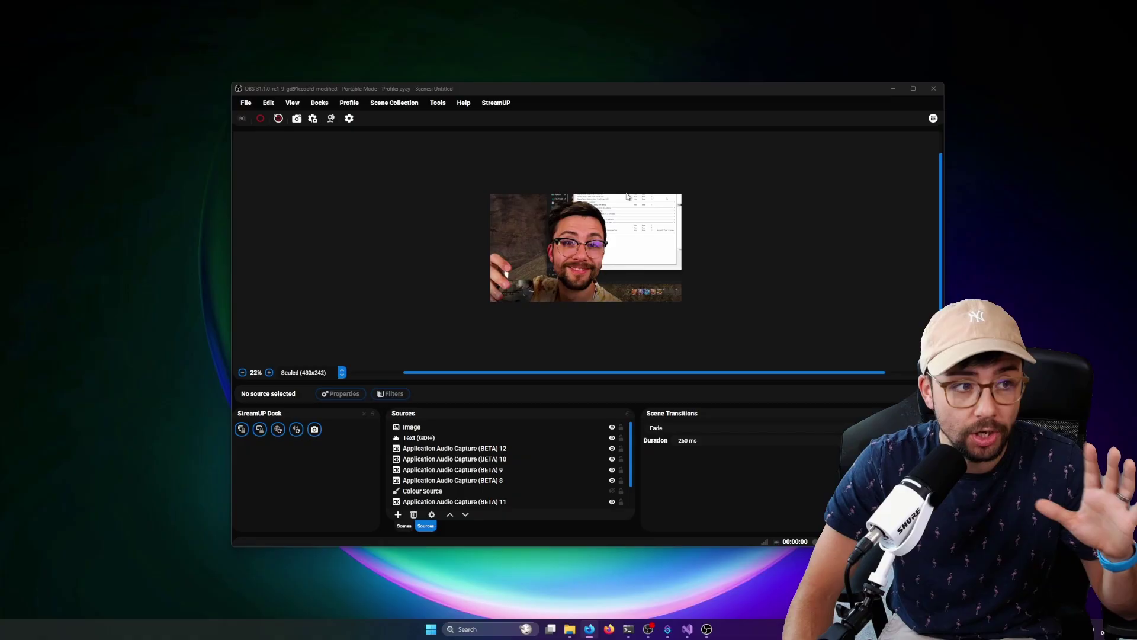
Open the StreamUP About welcome window and scroll through its contents
click(500, 102)
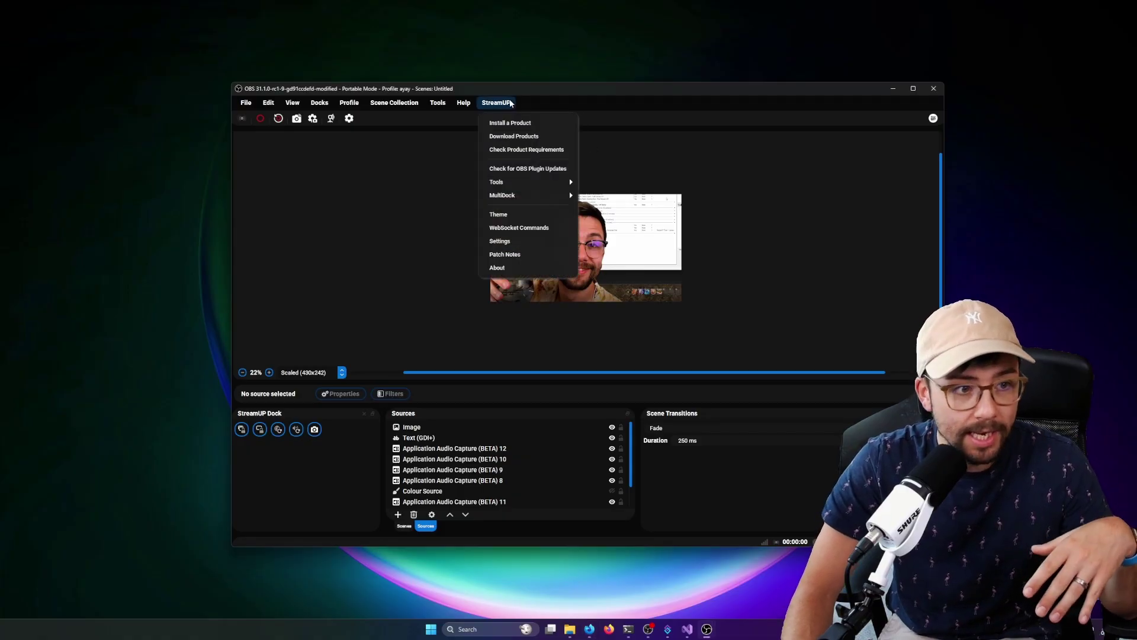
click(513, 270)
scroll(593, 353, down, 10)
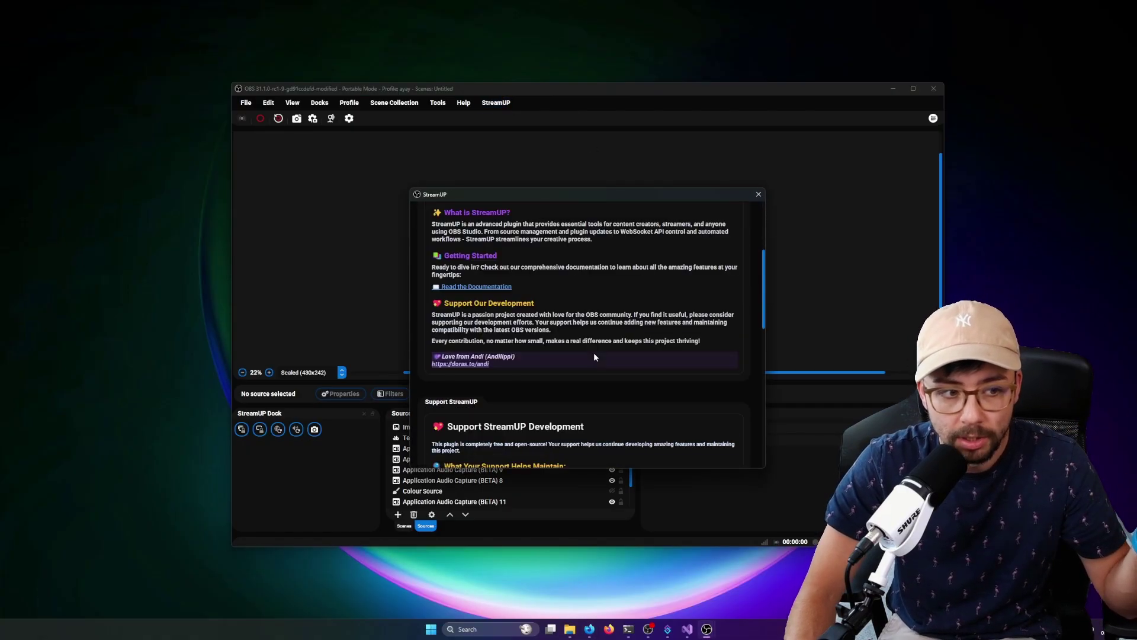
scroll(594, 353, up, 10)
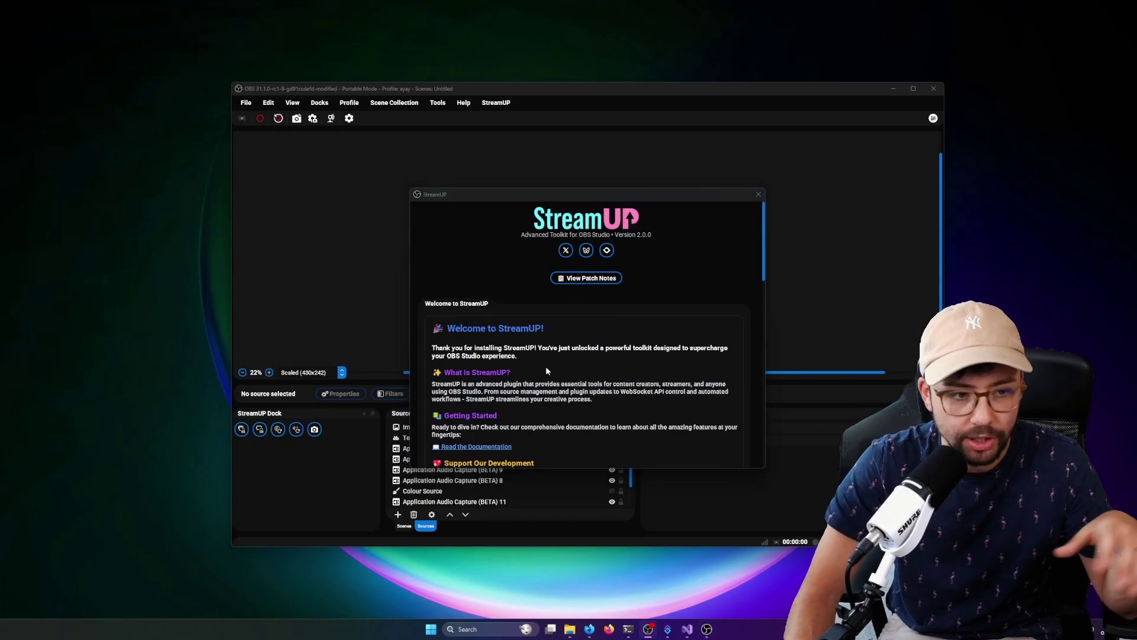
scroll(545, 371, down, 6)
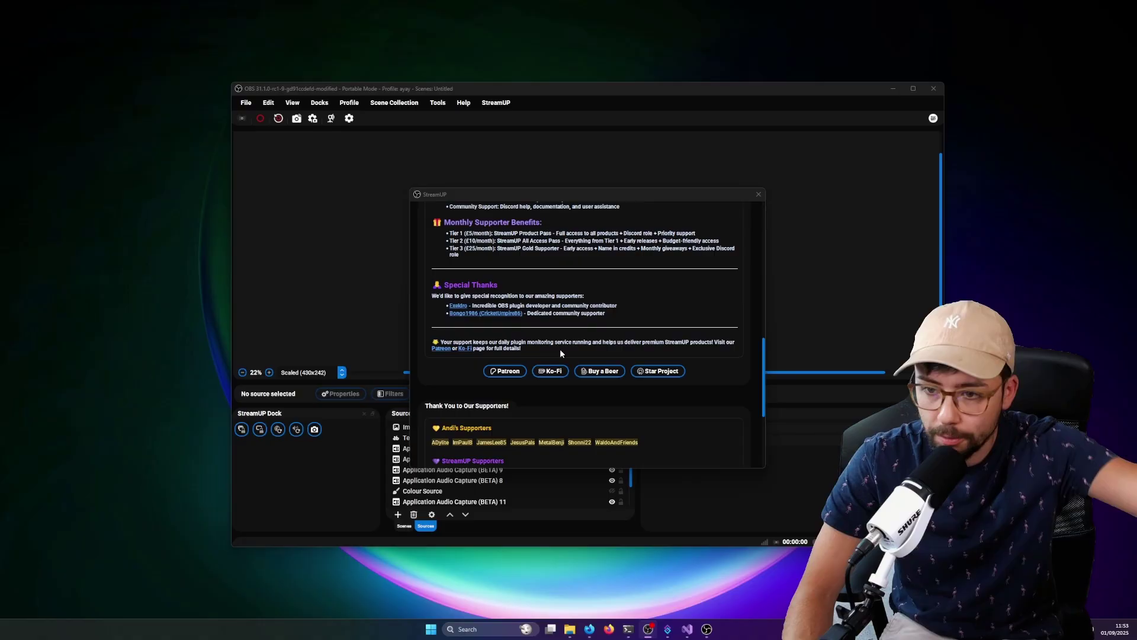
scroll(561, 352, down, 3)
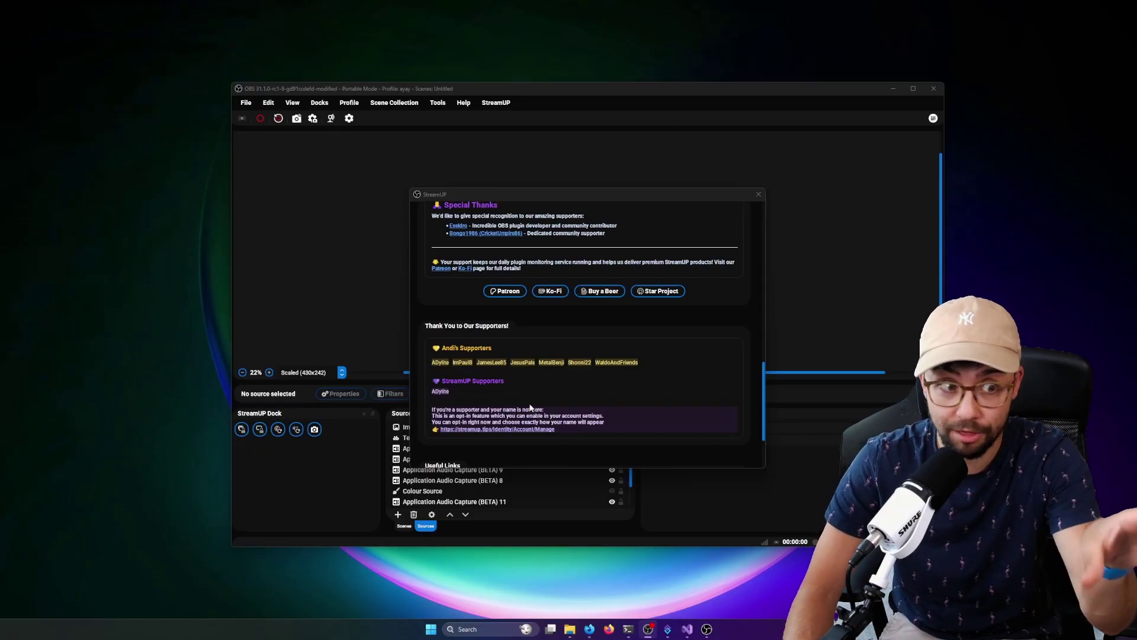
Review the Supporters and Useful Links sections, briefly selecting the supporter names
scroll(573, 306, up, 15)
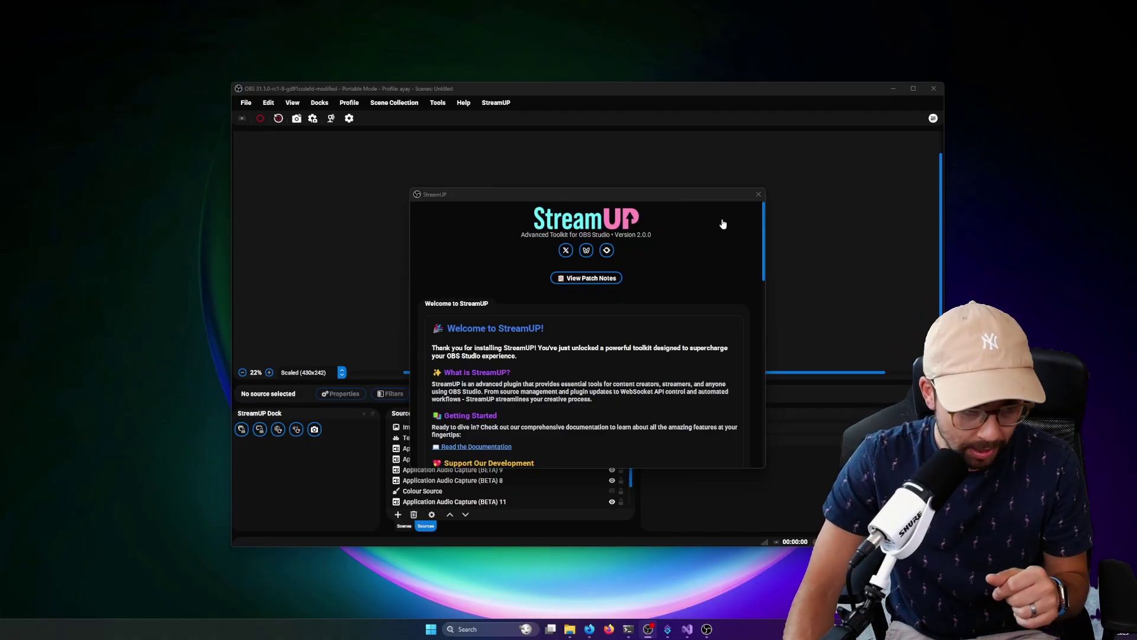
scroll(613, 350, down, 15)
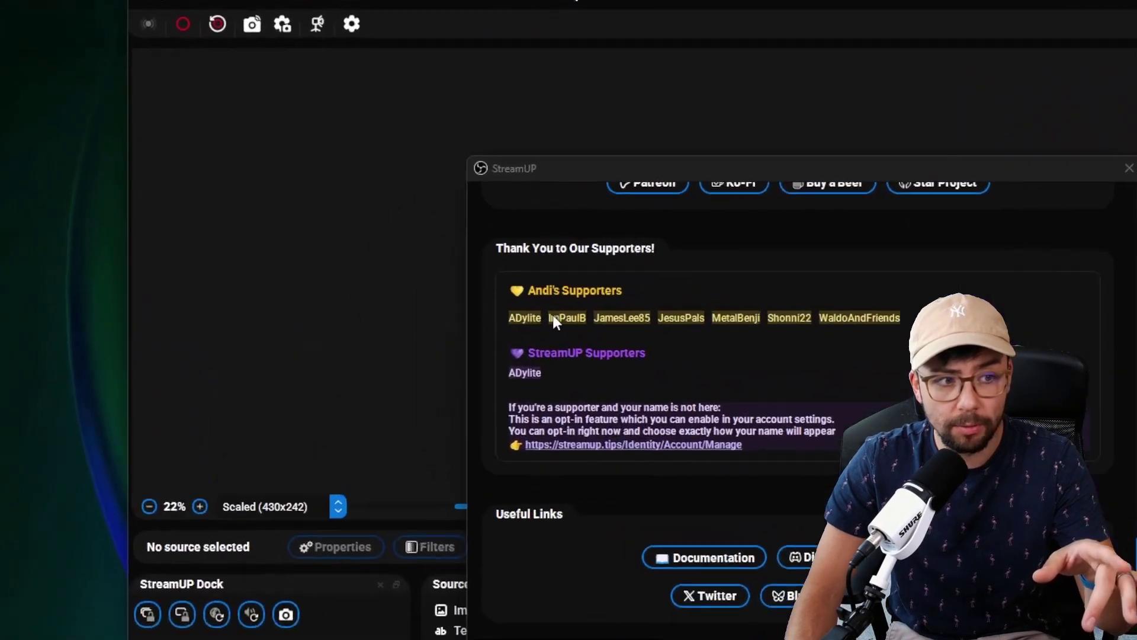
drag(554, 320, 669, 424)
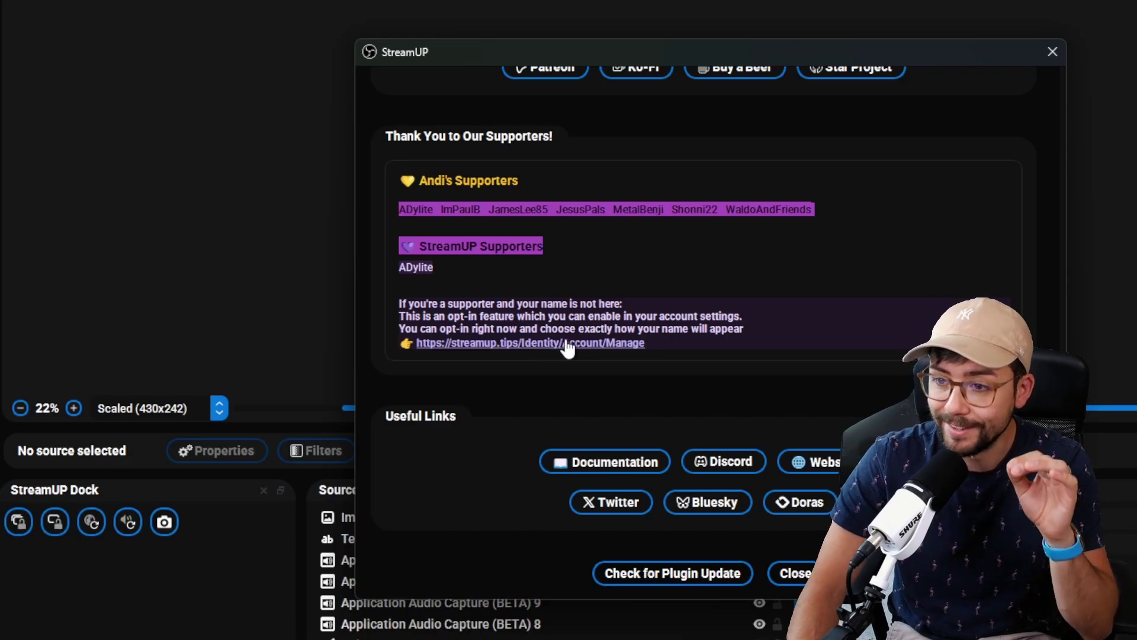
click(525, 295)
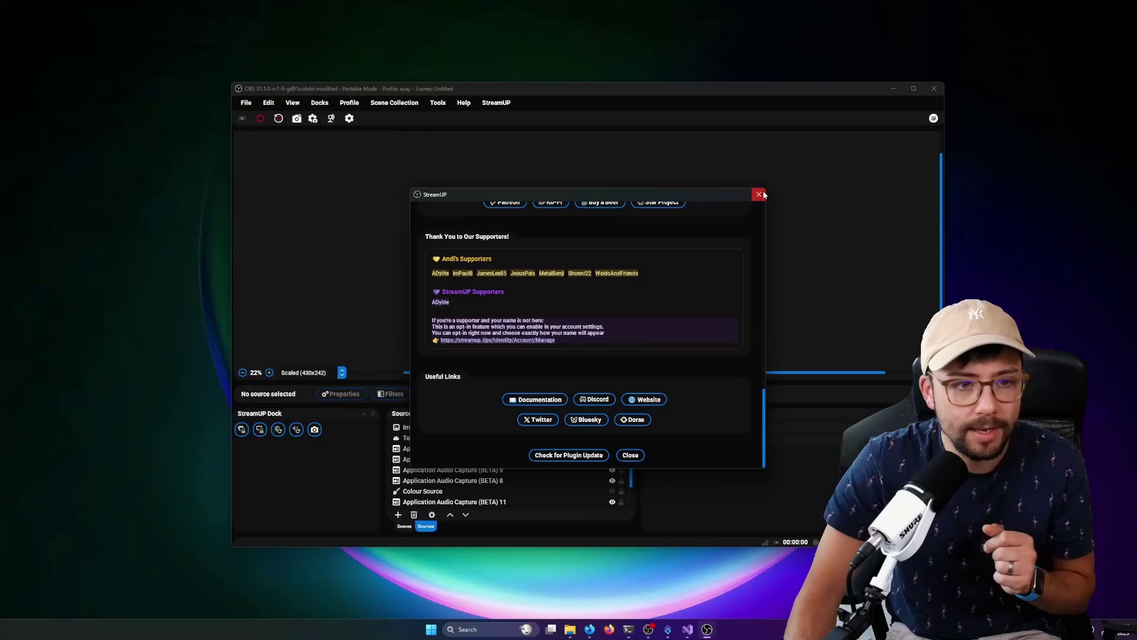
Close the welcome window and open the StreamUP v2.0.0 Patch Notes, scrolling through them
key(Escape)
click(496, 102)
click(500, 257)
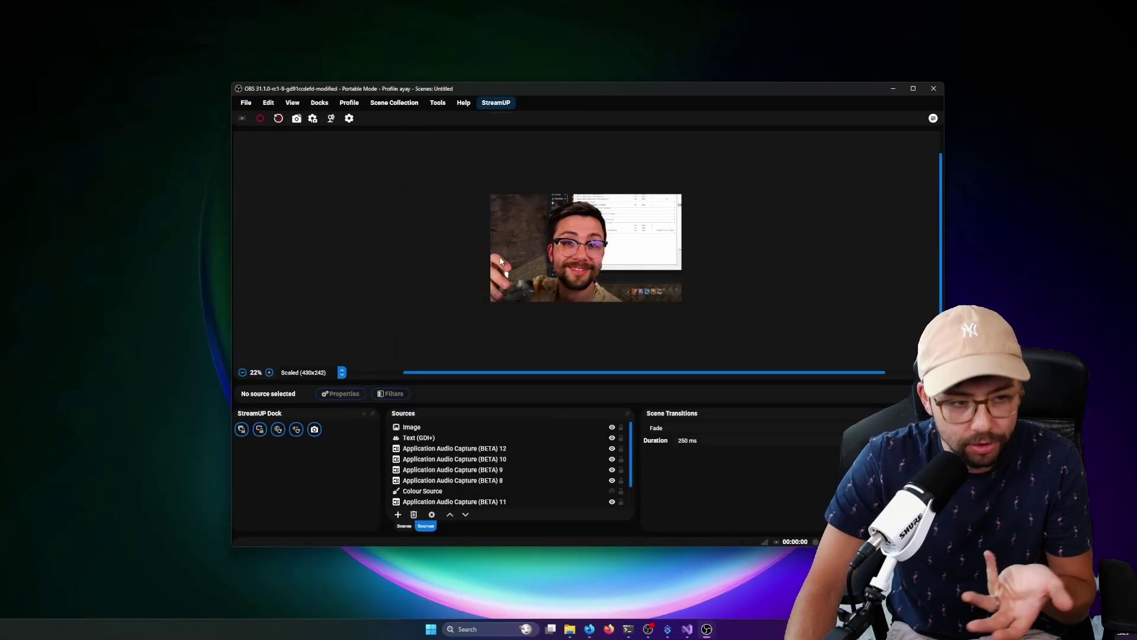
scroll(535, 323, down, 15)
scroll(535, 324, up, 13)
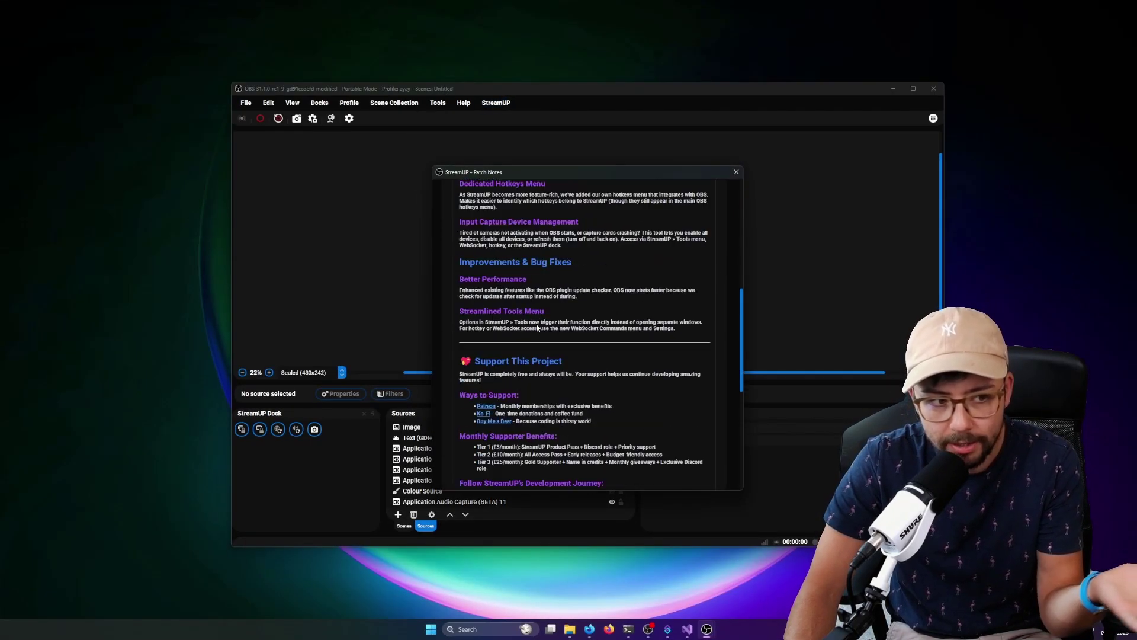
scroll(536, 326, up, 2)
scroll(537, 326, down, 12)
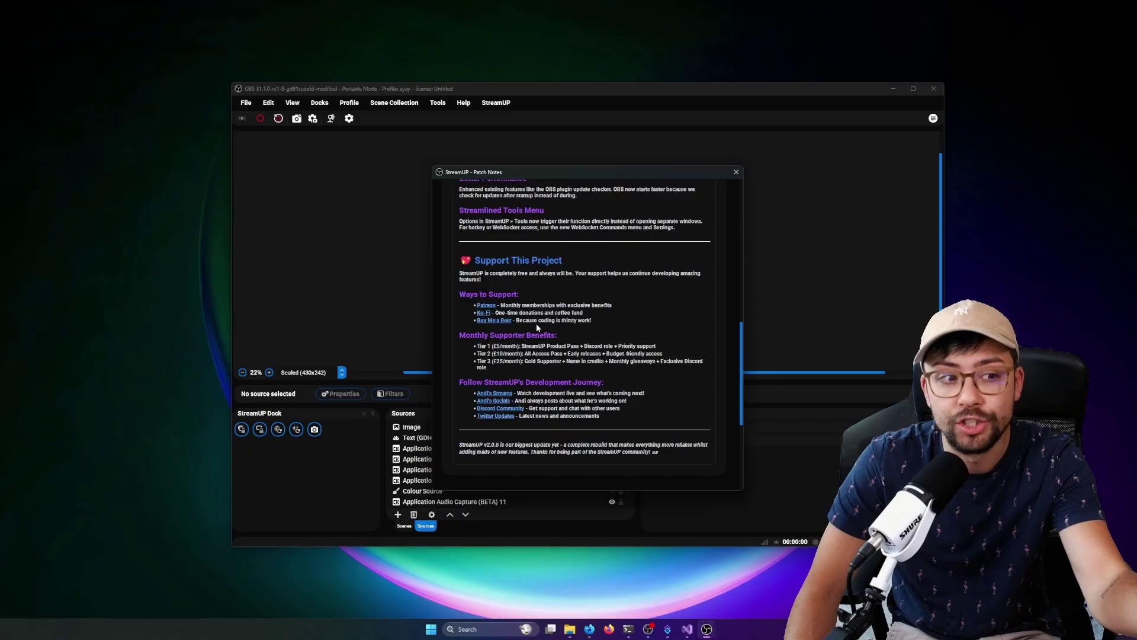
scroll(603, 315, up, 12)
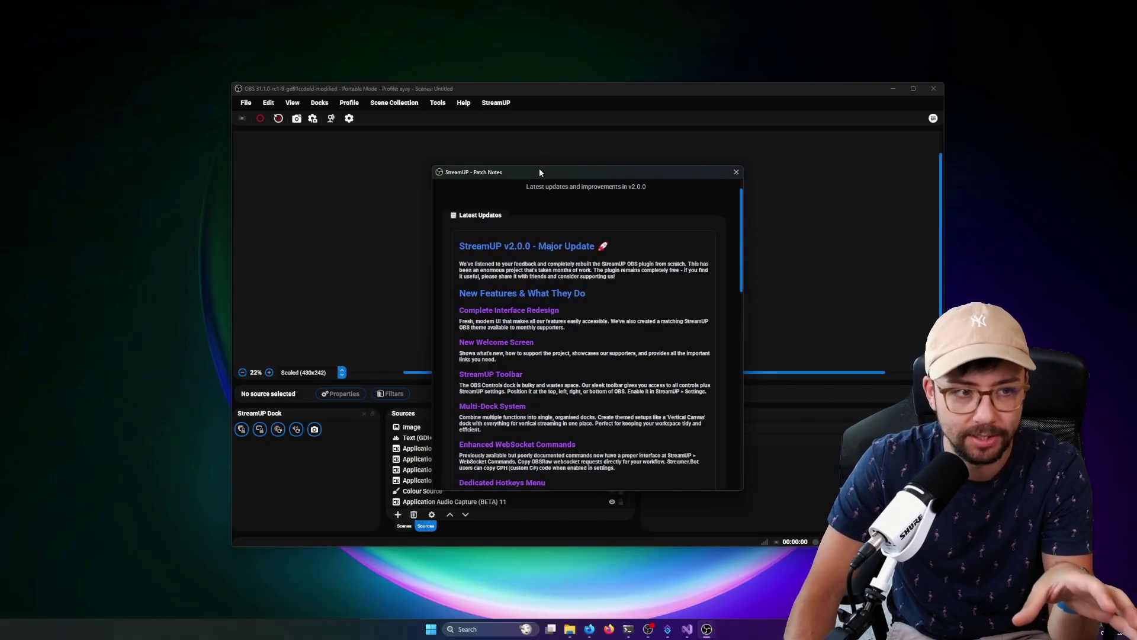
Move the patch notes window to the right edge and the OBS main window up-left
drag(539, 170, 921, 197)
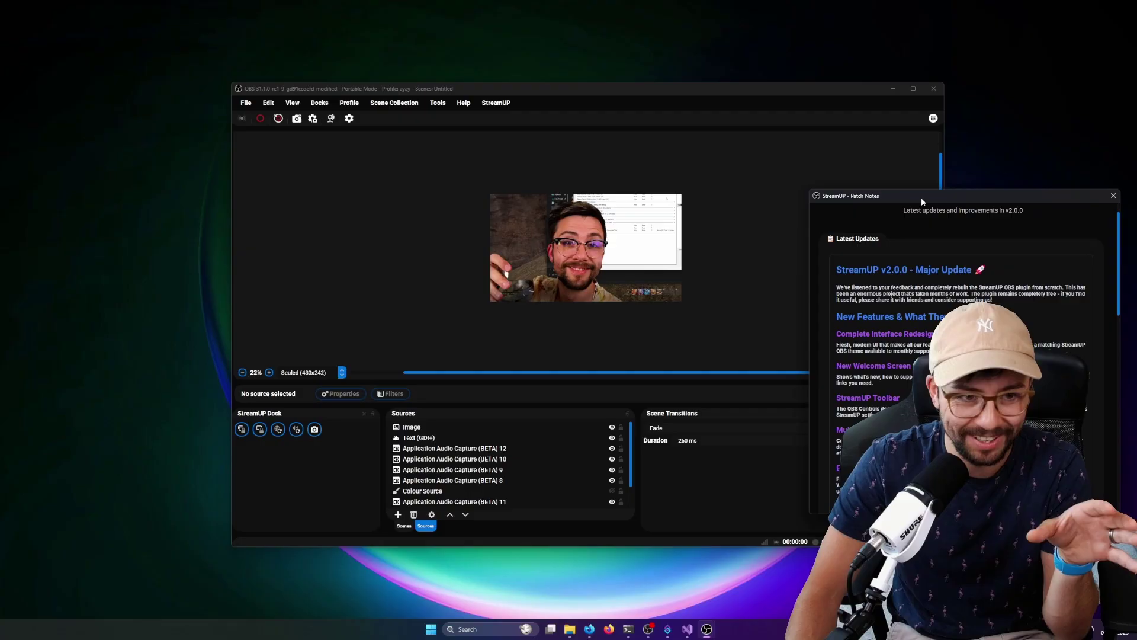
drag(589, 88, 537, 76)
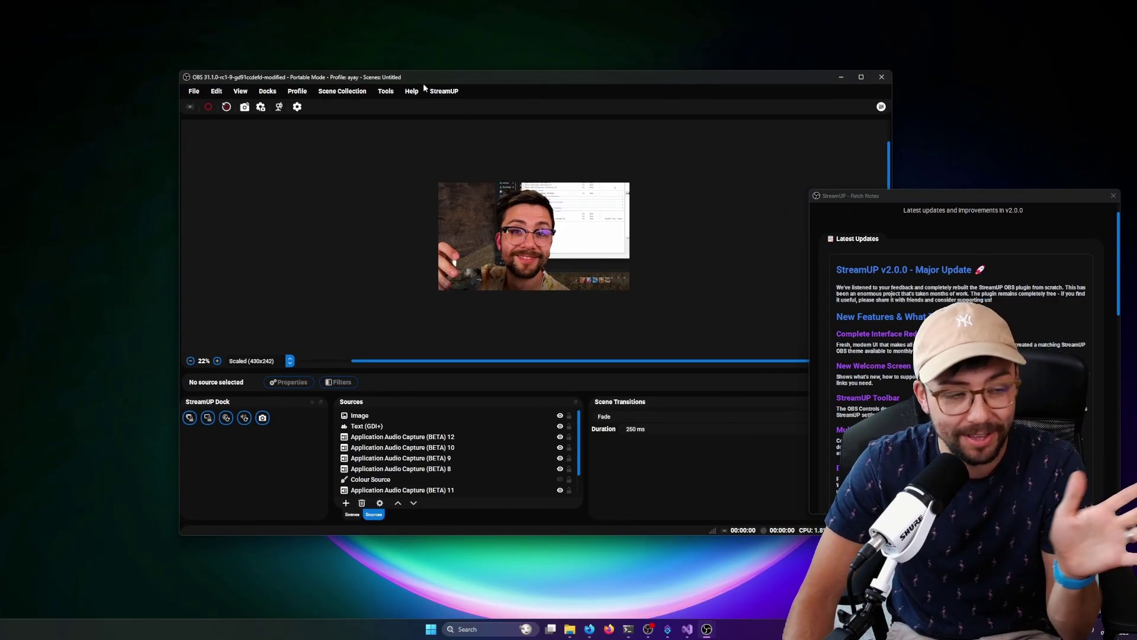
click(441, 91)
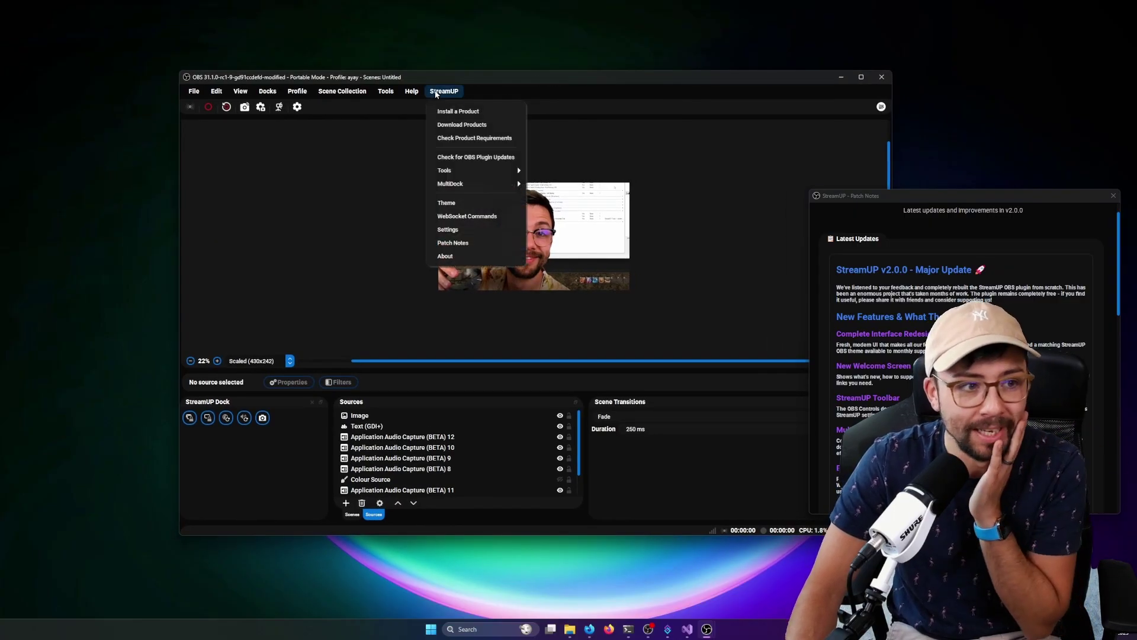
In StreamUP Settings' Toolbar page, keep Show StreamUP Toolbar on and set Toolbar Position to Left
click(495, 234)
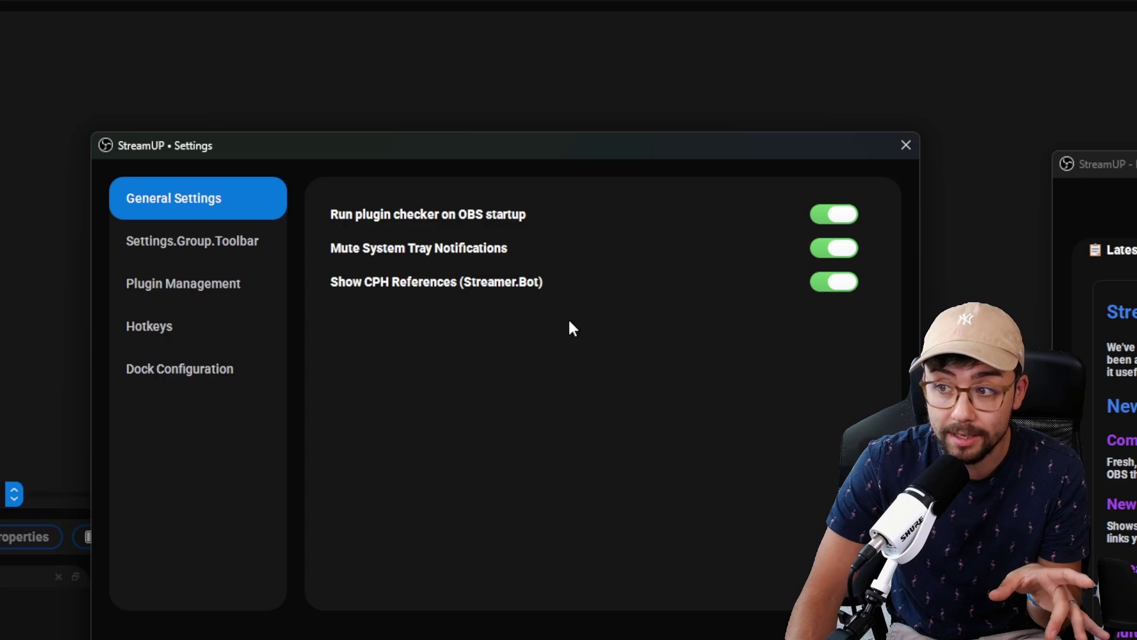
click(231, 255)
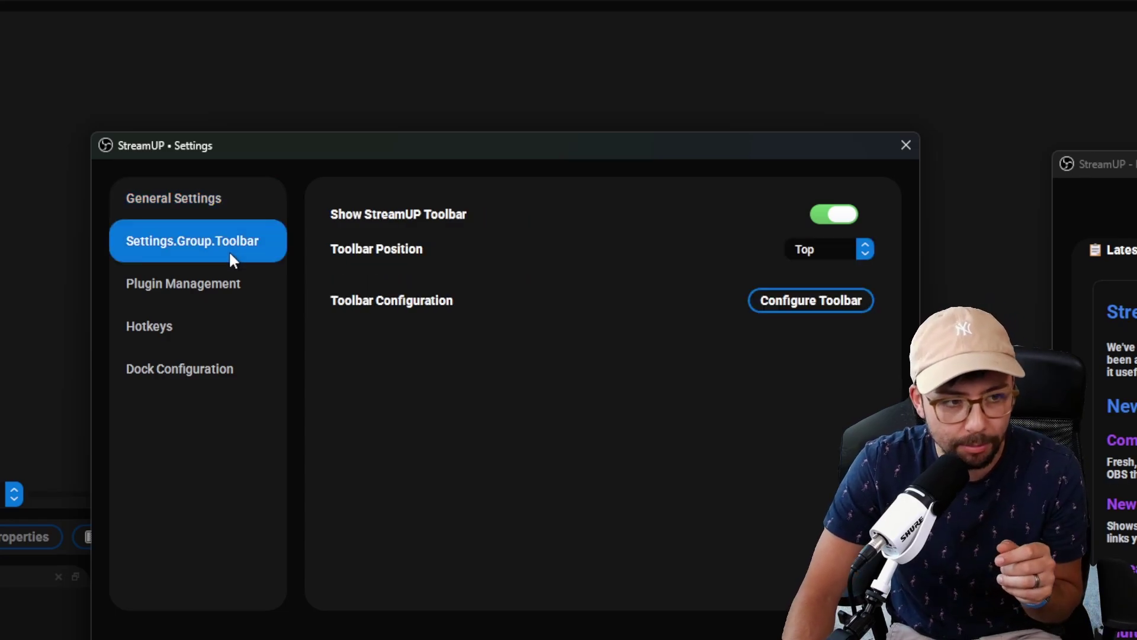
click(841, 216)
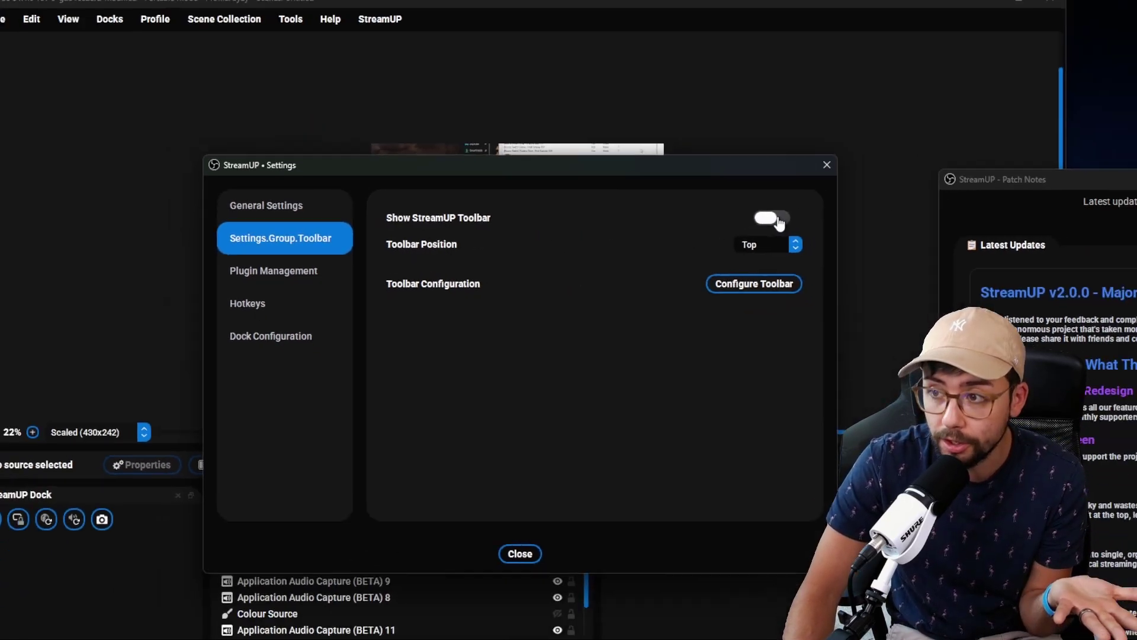
click(836, 215)
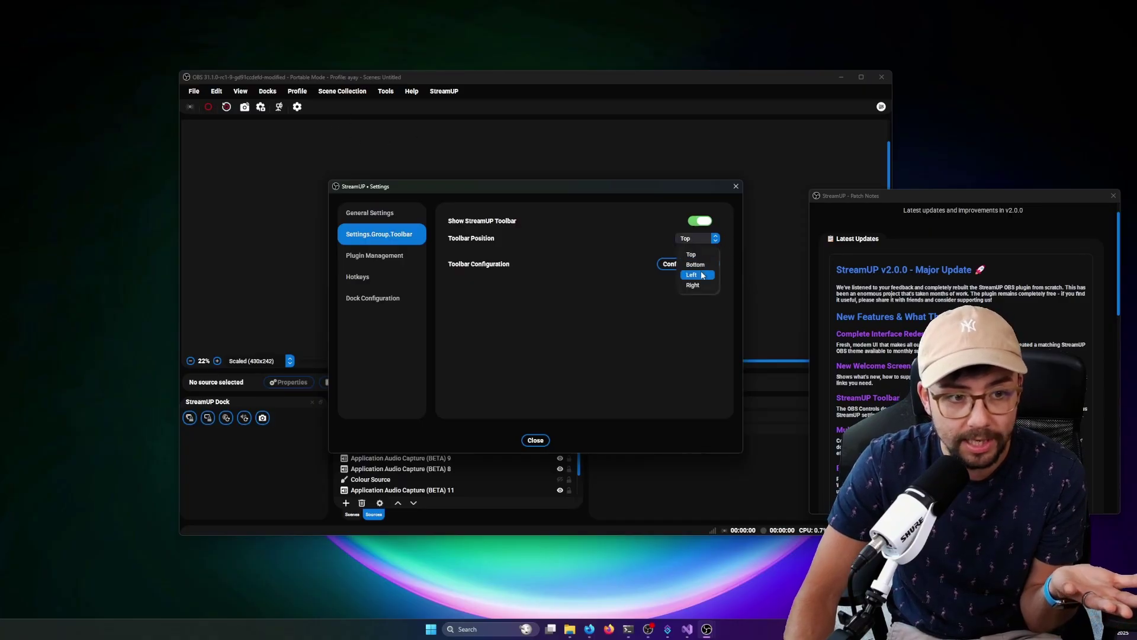
click(695, 265)
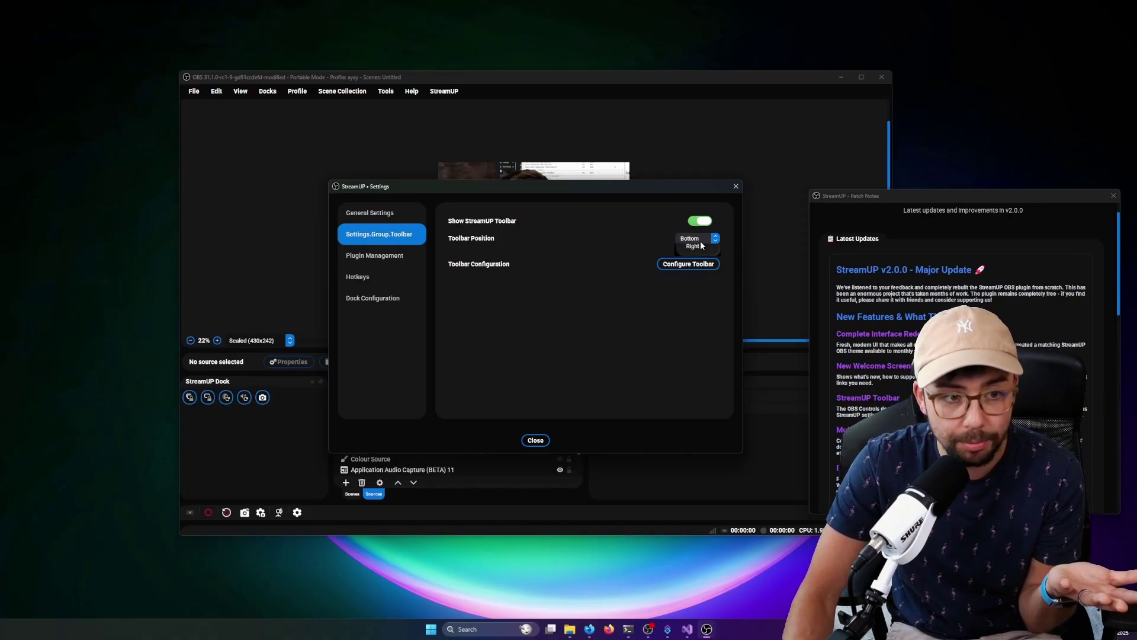
click(690, 276)
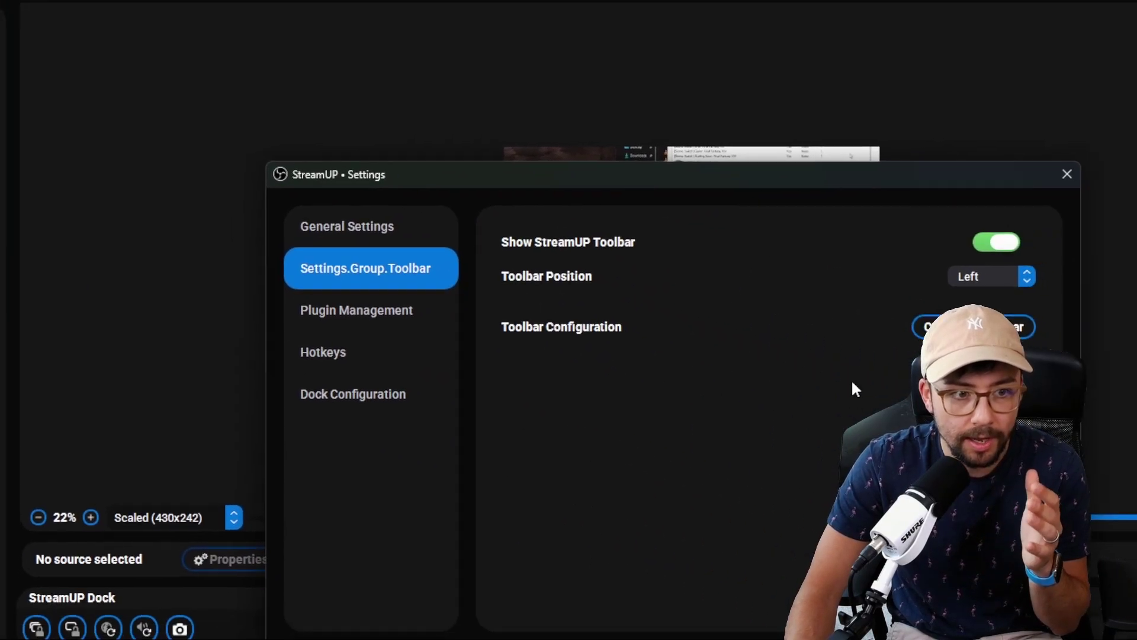
In the toolbar layout editor, move Record directly below Stream in the toolbar order
click(992, 327)
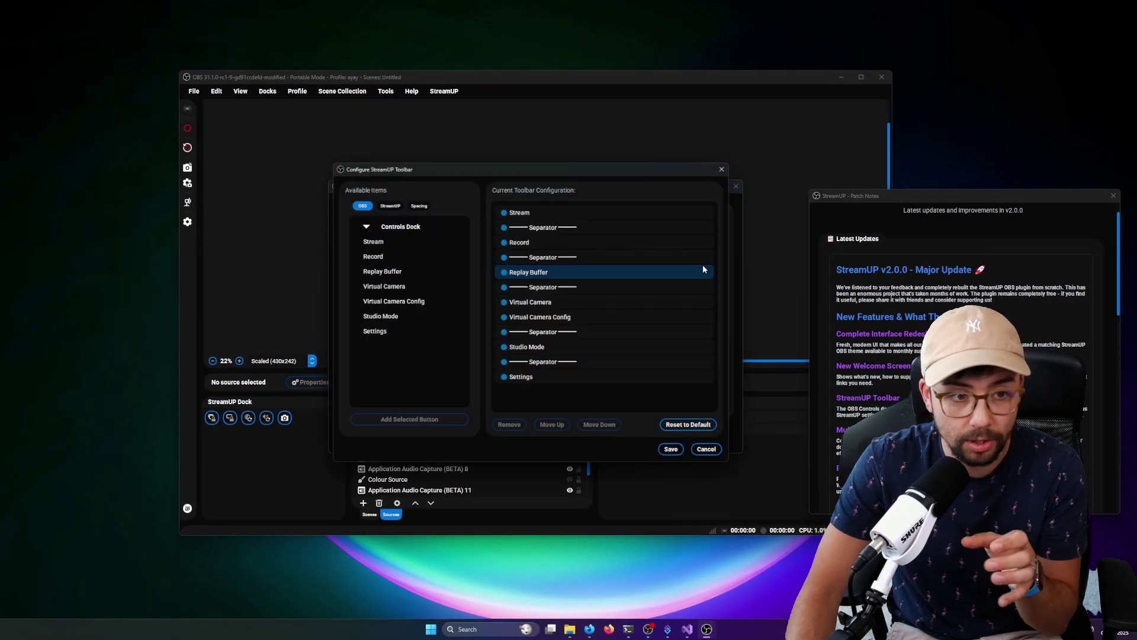
click(467, 241)
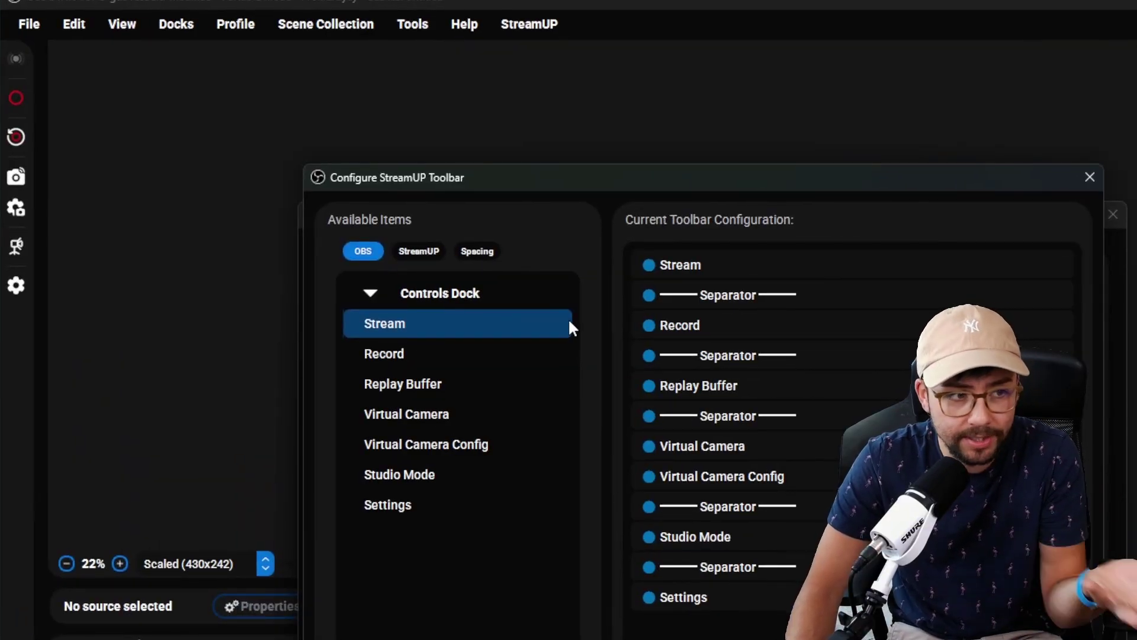
click(576, 320)
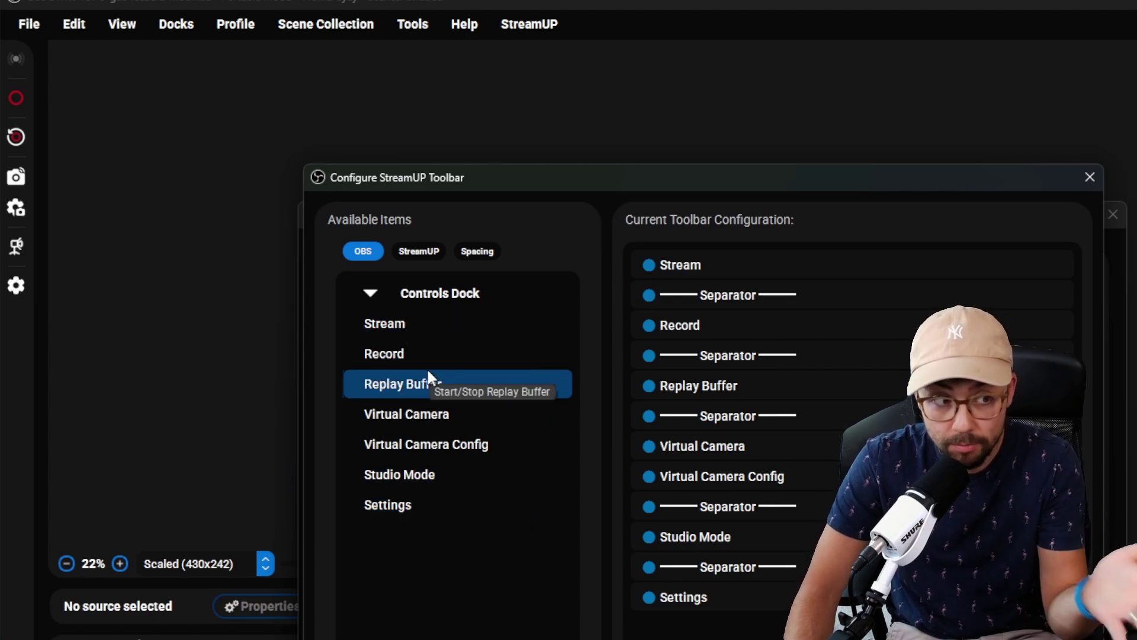
drag(719, 321, 719, 290)
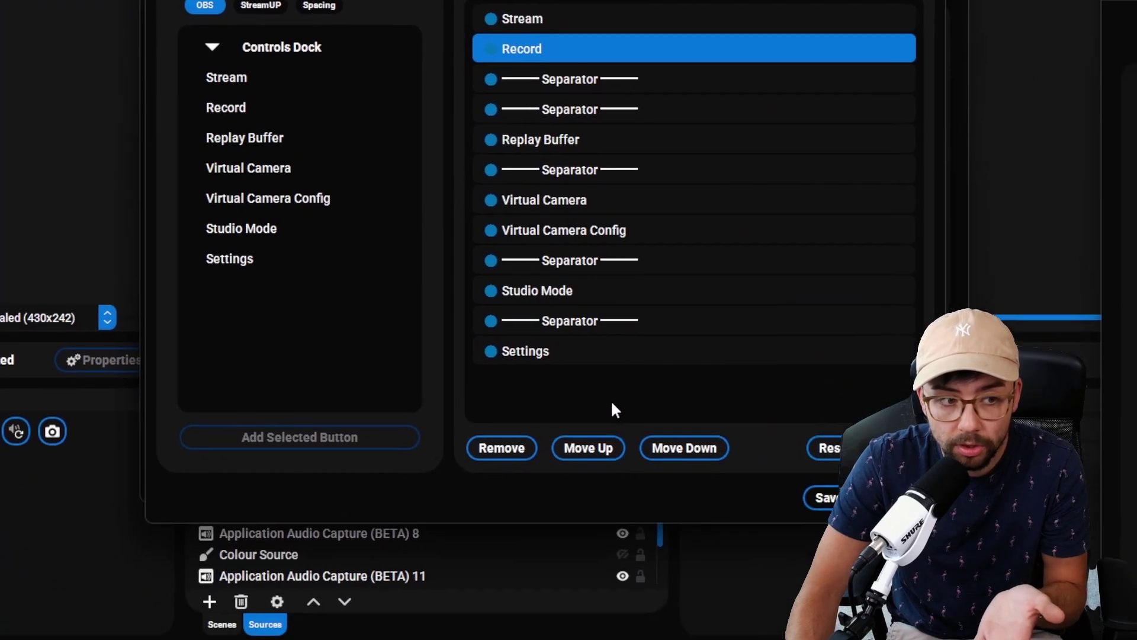
click(720, 599)
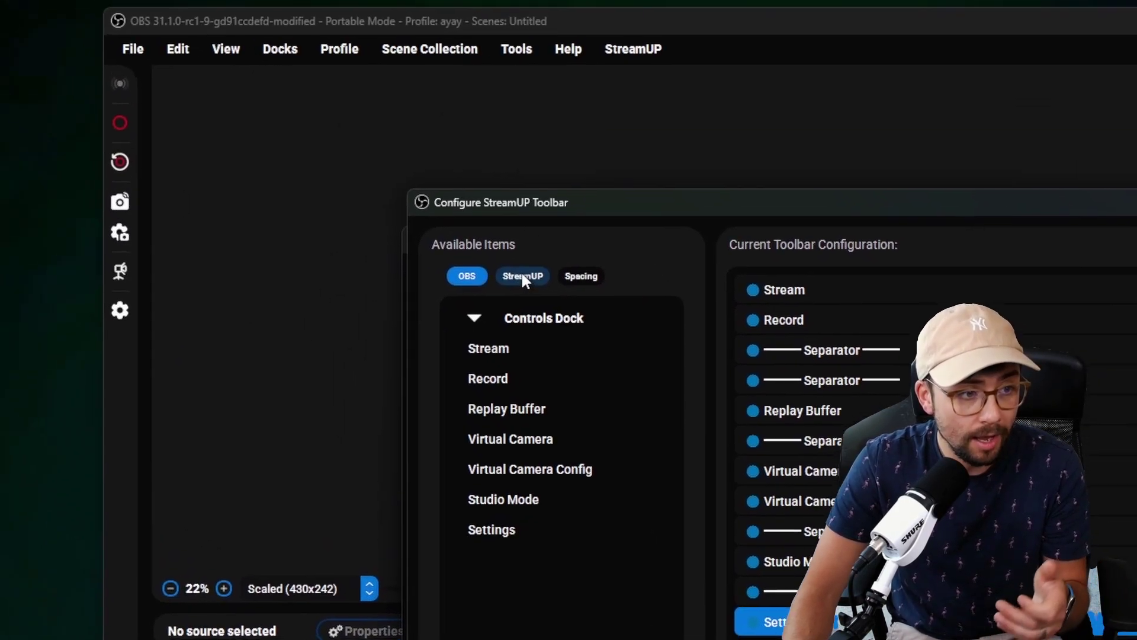
Add a 200px custom spacer to the toolbar from the Spacing items
click(379, 119)
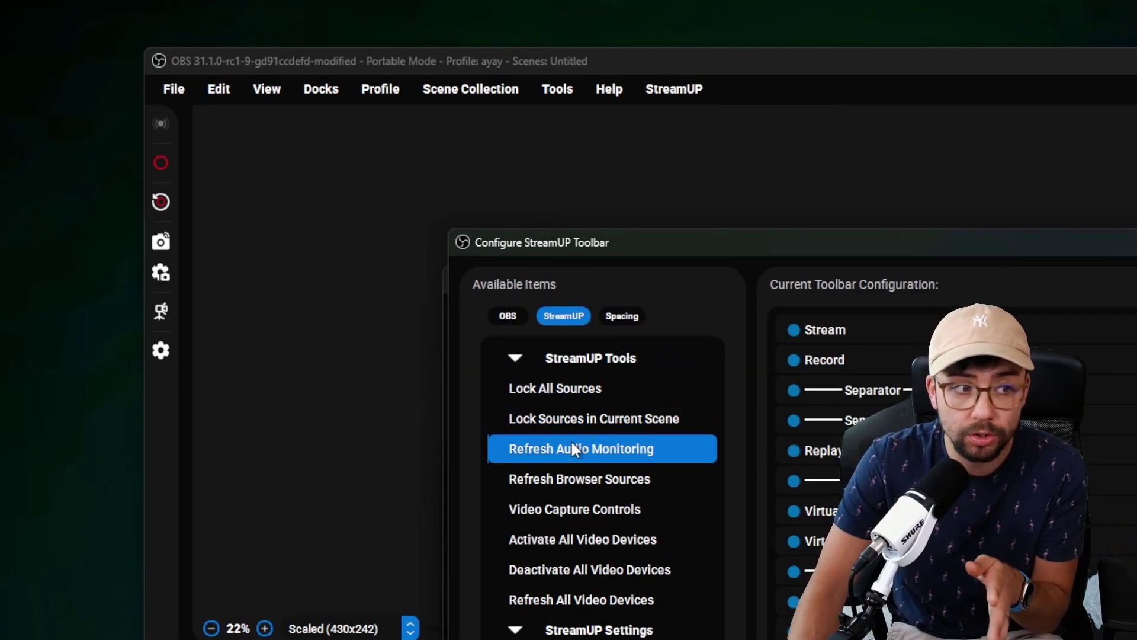
click(632, 320)
click(584, 386)
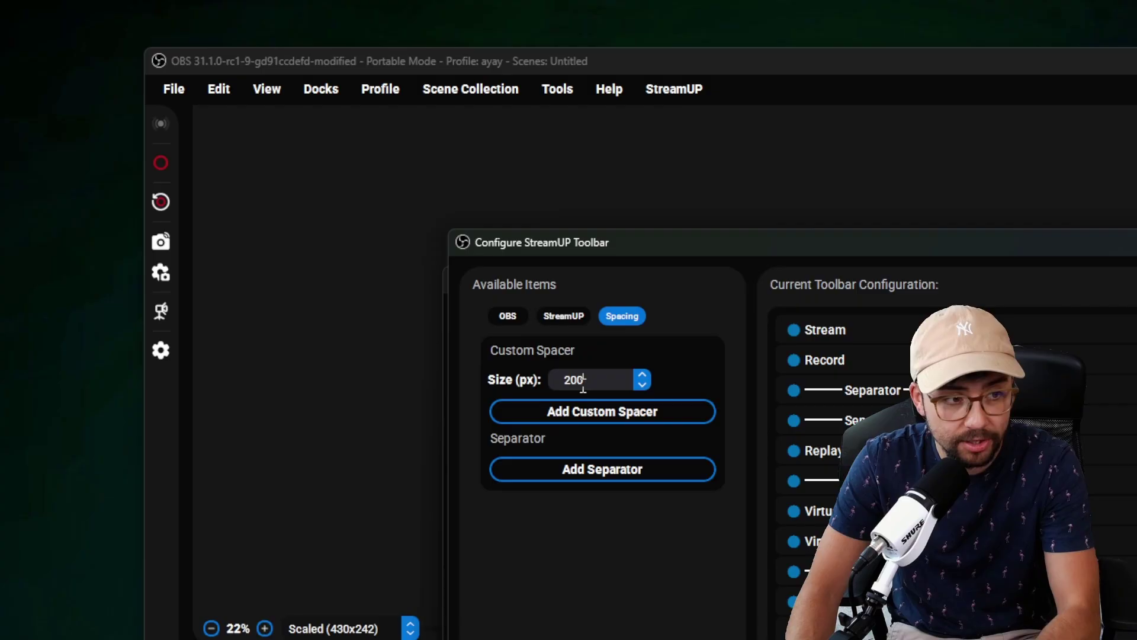
text(0)
click(603, 411)
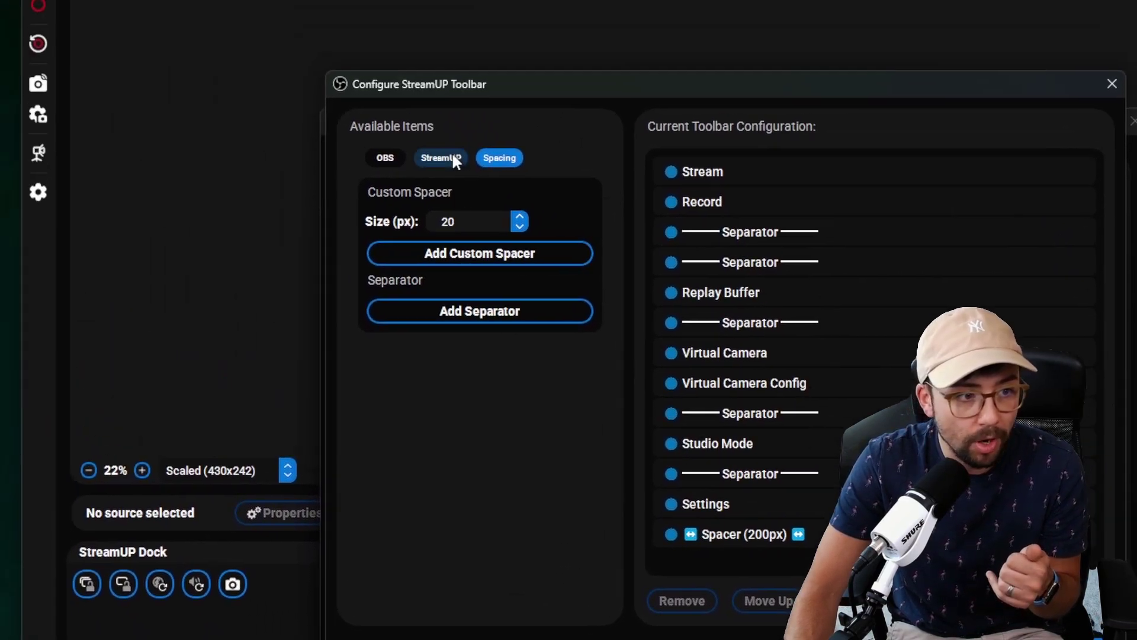
click(234, 1)
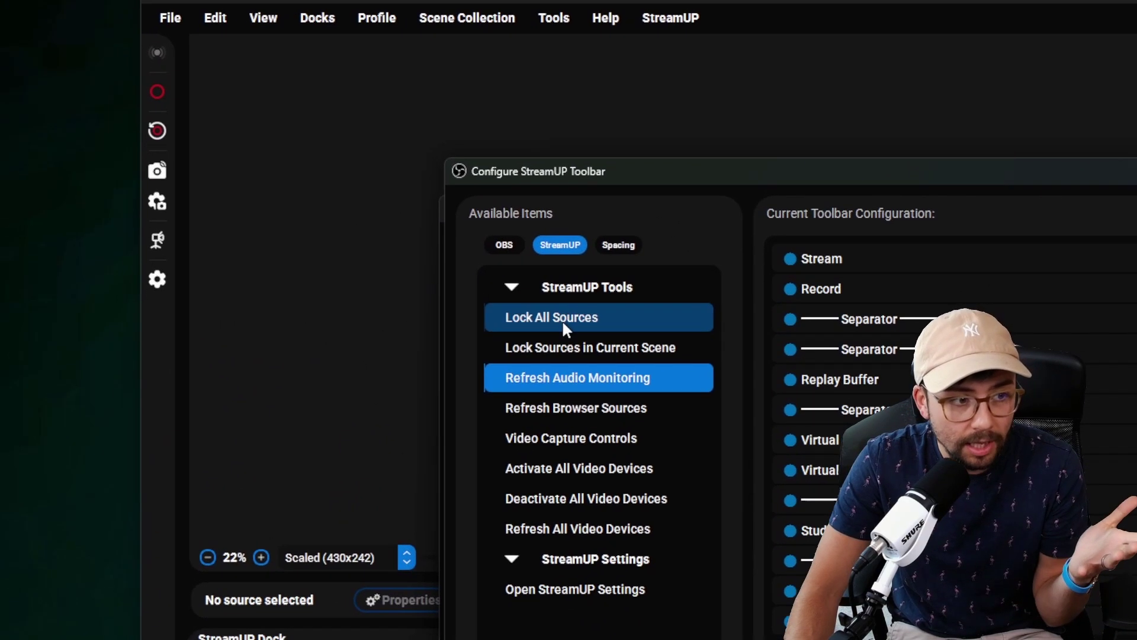
Add Lock All Sources and Lock Sources in Current Scene, followed by a separator
click(564, 319)
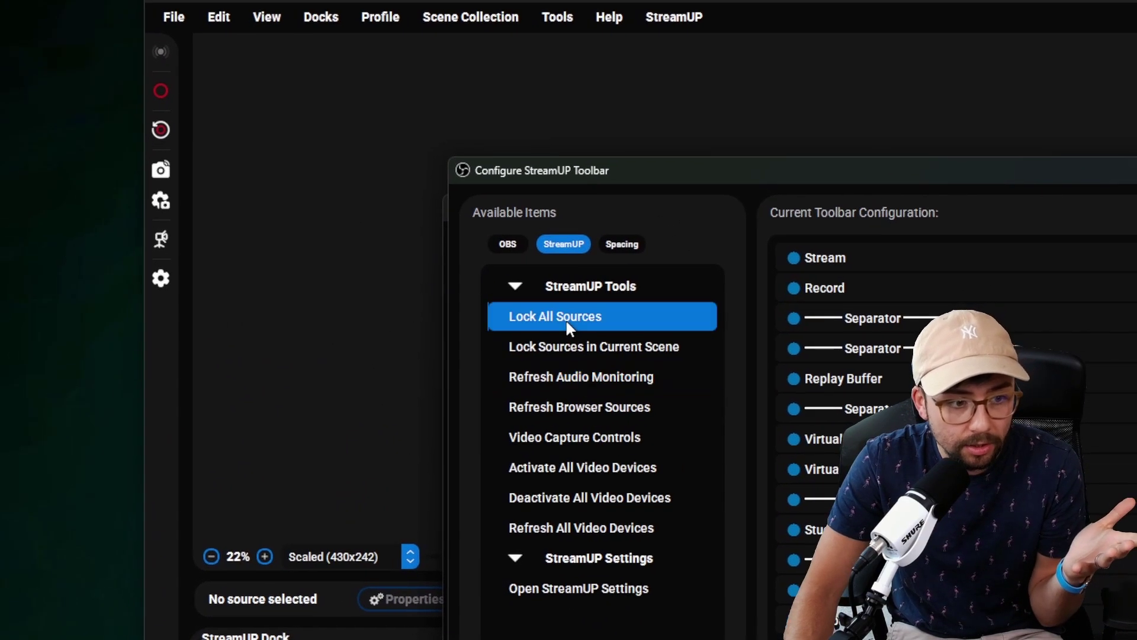
click(591, 343)
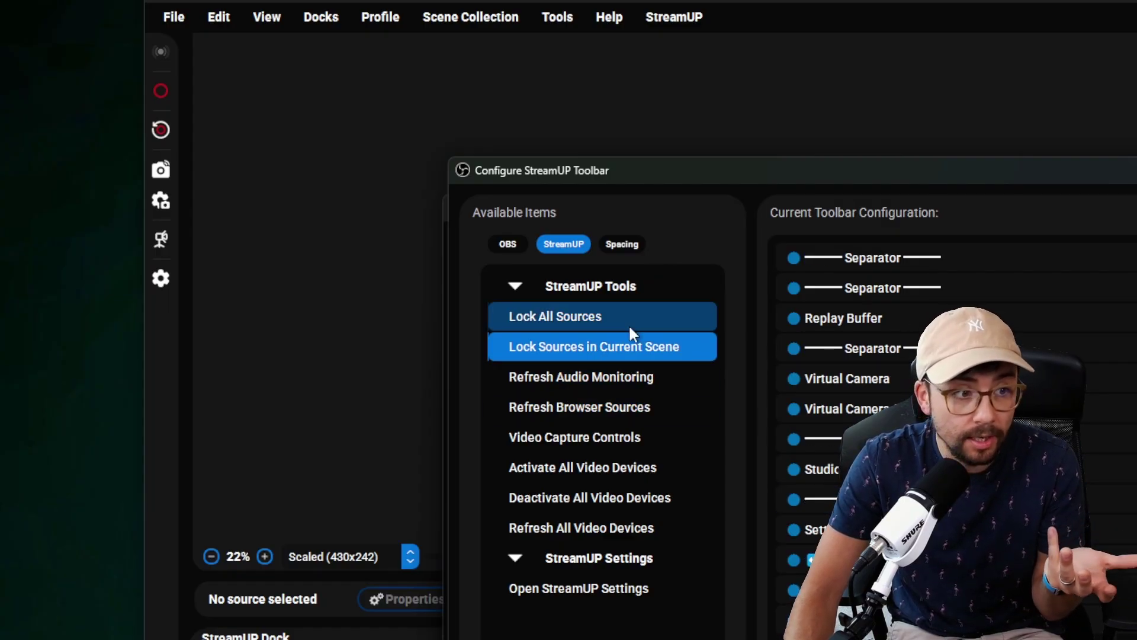
click(615, 245)
click(644, 397)
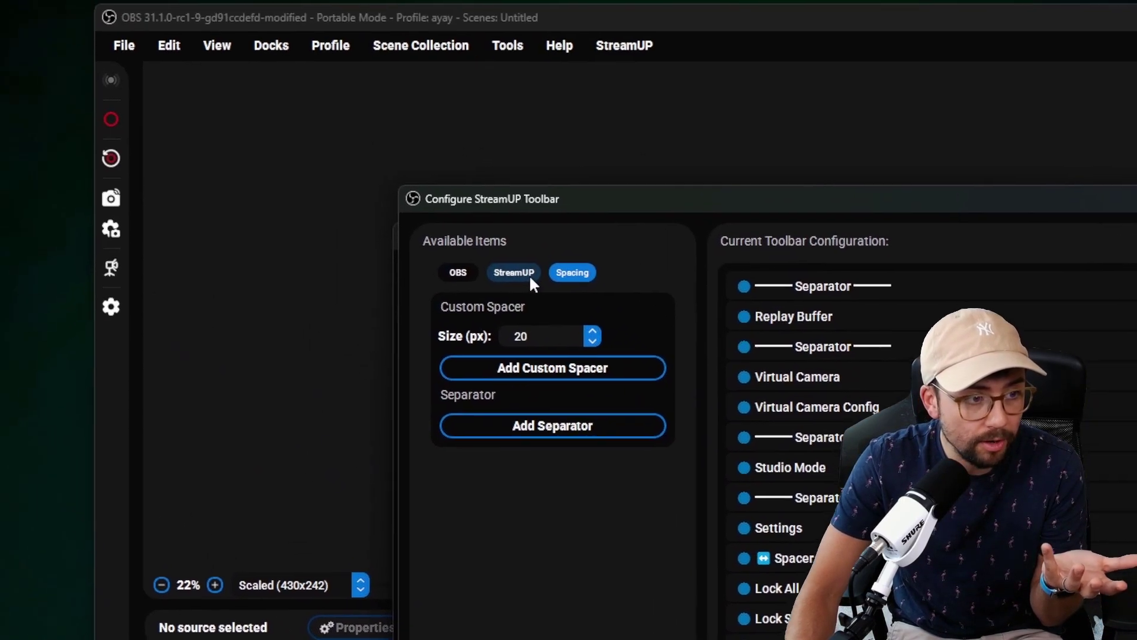
click(564, 244)
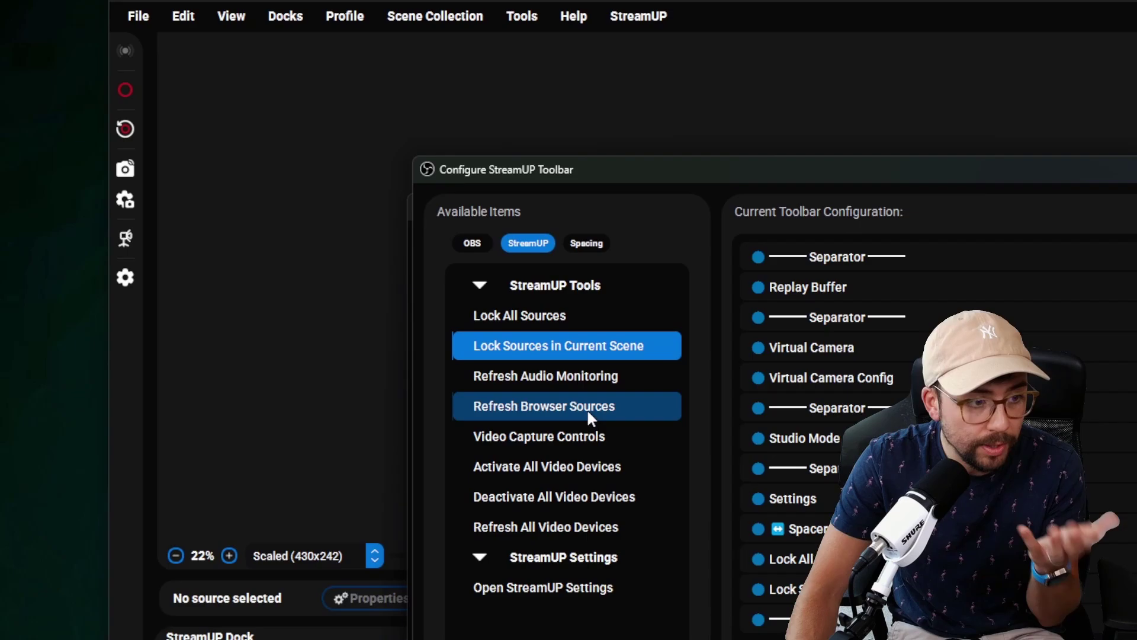
Add Refresh Audio Monitoring, Refresh Browser Sources, and Activate/Deactivate/Refresh All Video Devices
double_click(582, 386)
double_click(585, 406)
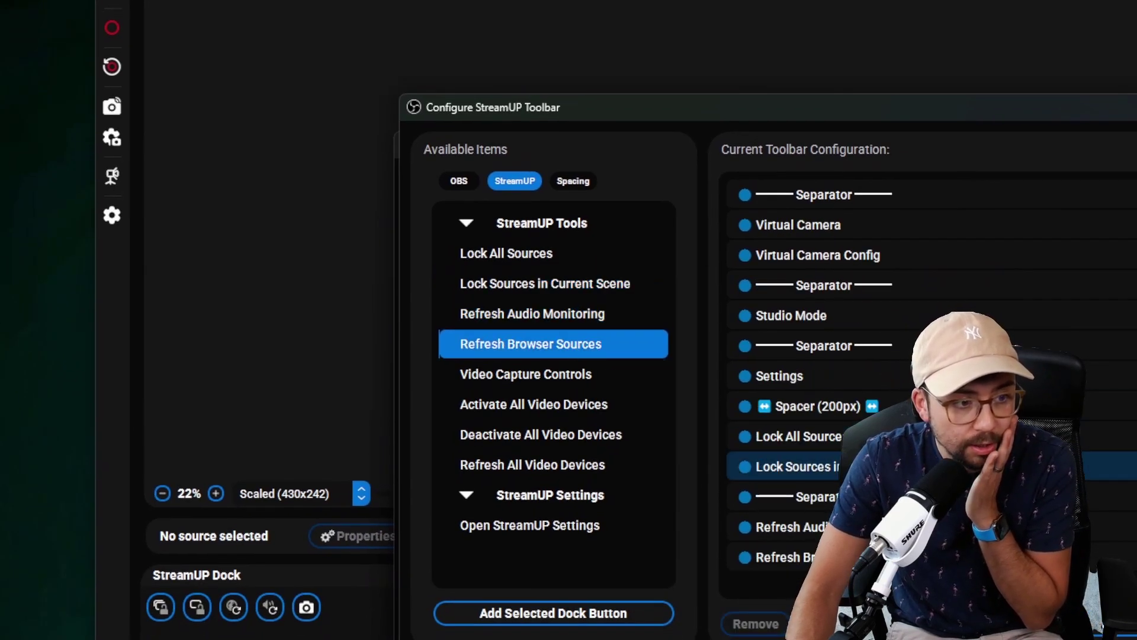
click(574, 182)
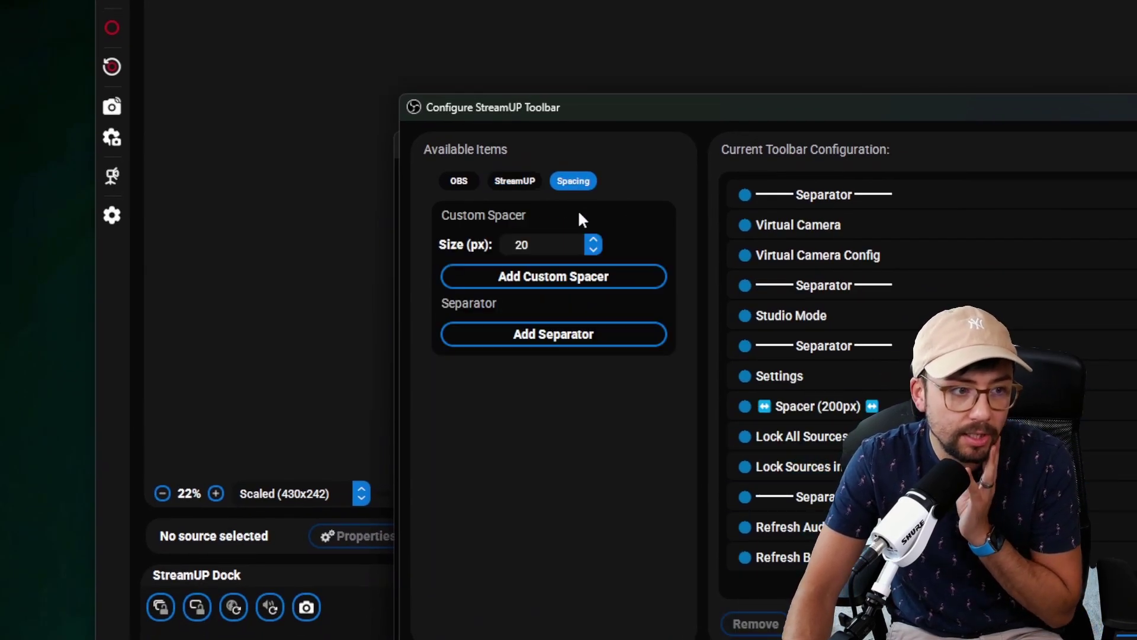
click(515, 181)
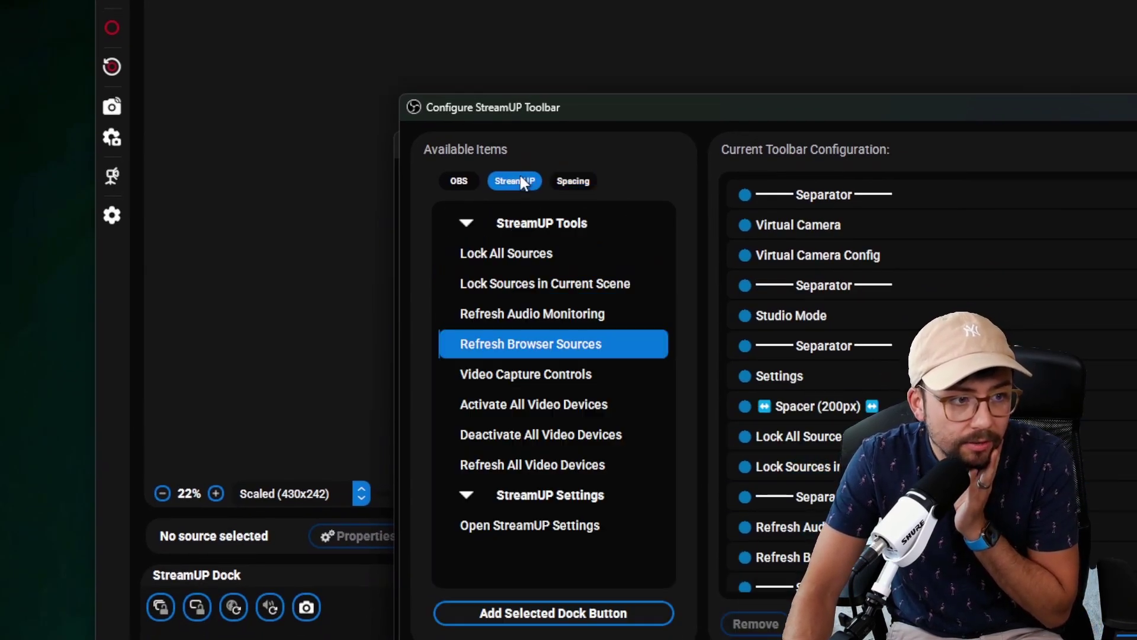
click(531, 405)
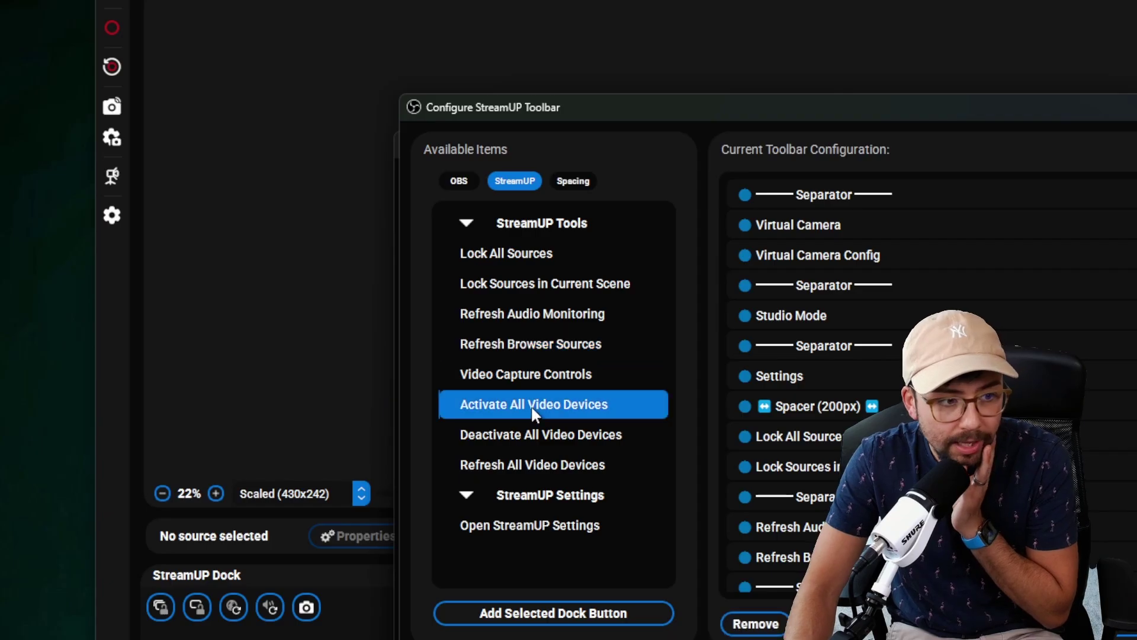
click(556, 431)
click(562, 461)
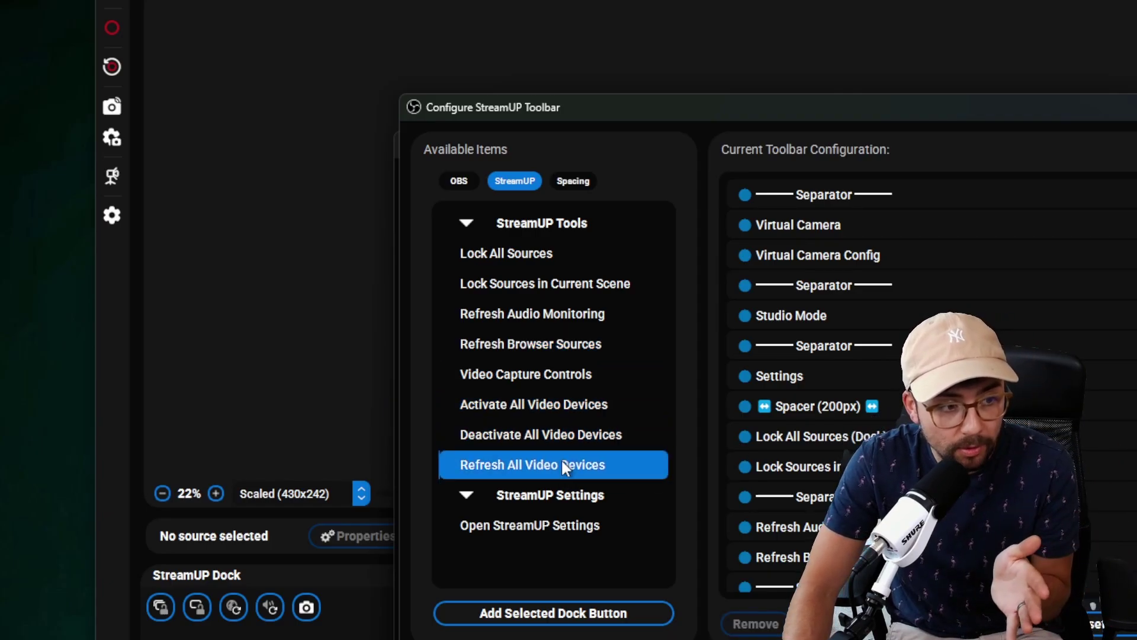
scroll(889, 438, down, 2)
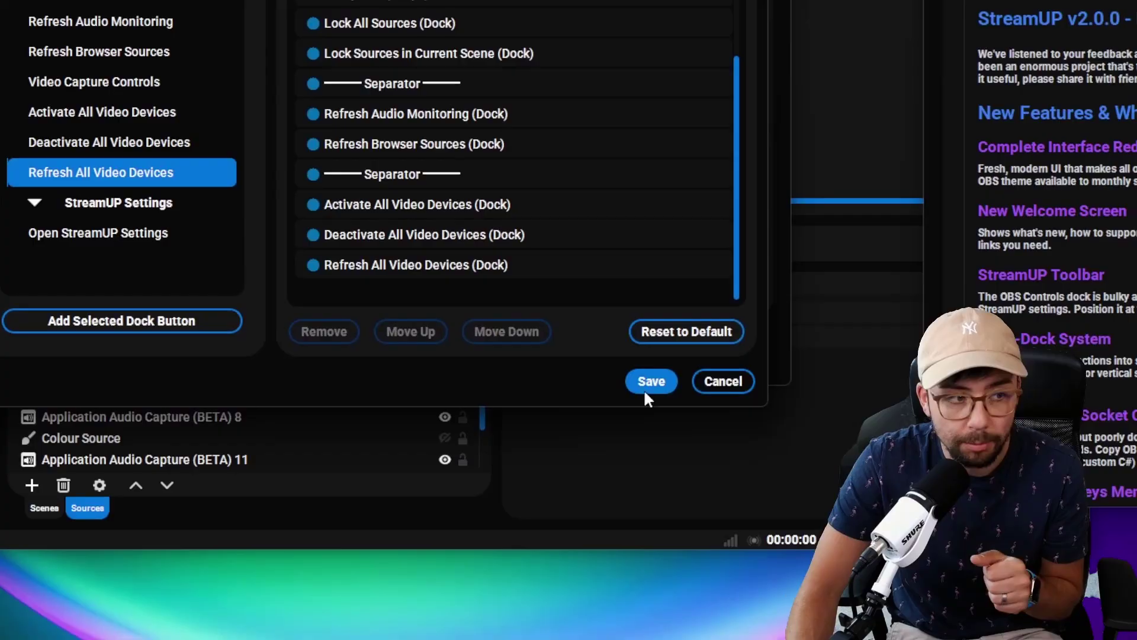
Save the toolbar configuration and set the StreamUP Toolbar Position to Bottom
click(1087, 604)
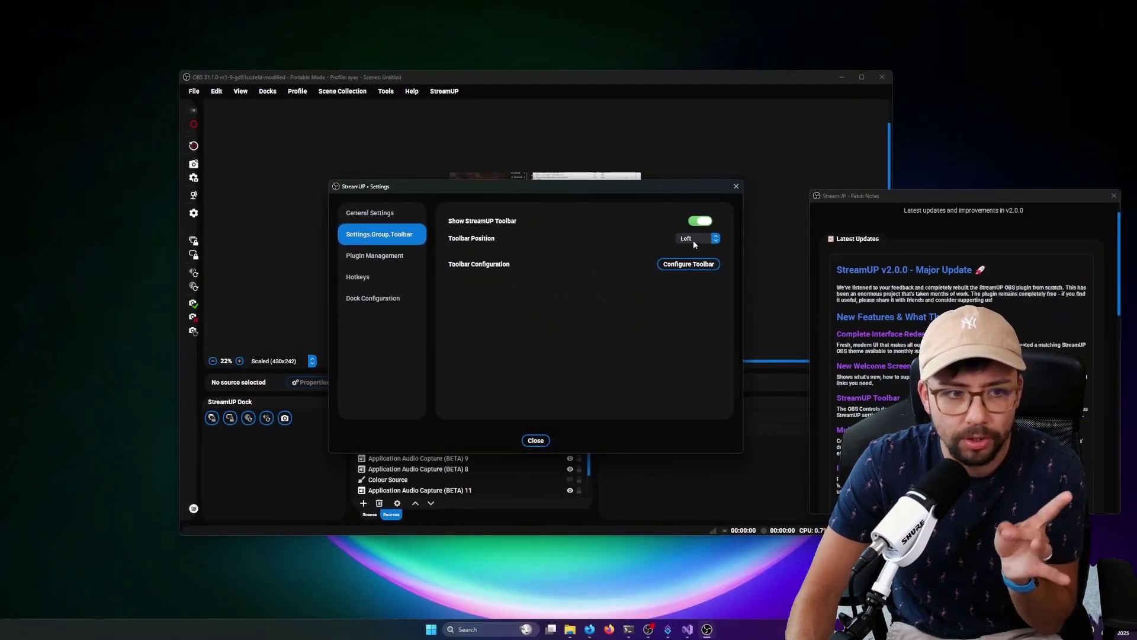
click(697, 238)
click(690, 248)
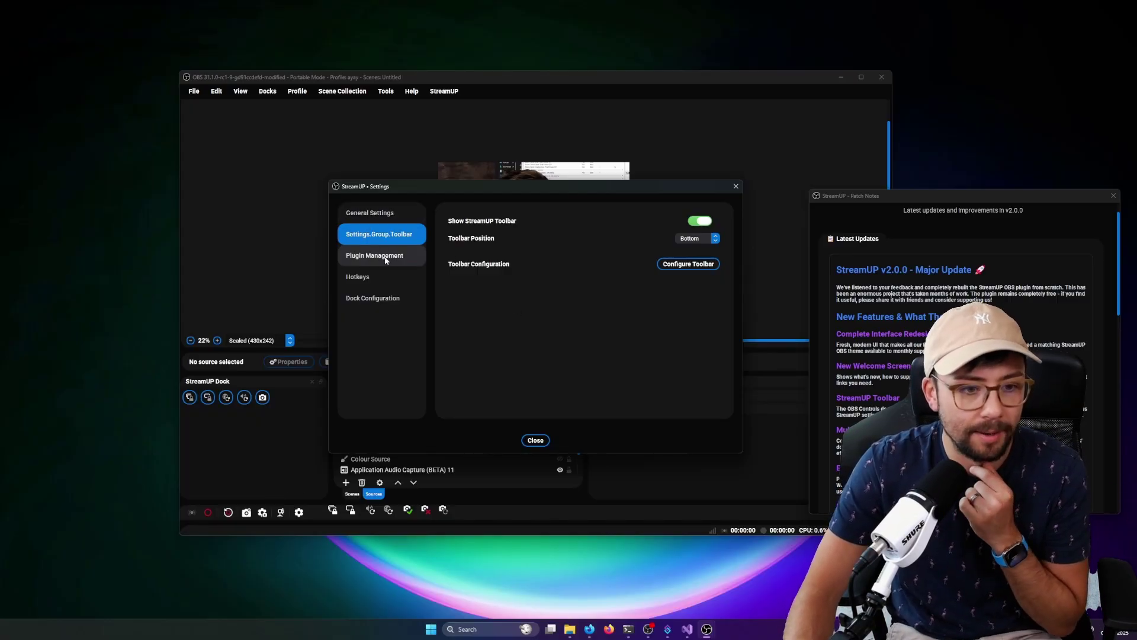
On the Plugin Management page, view the installed plugins' compatibility table, then close it
click(385, 261)
click(592, 228)
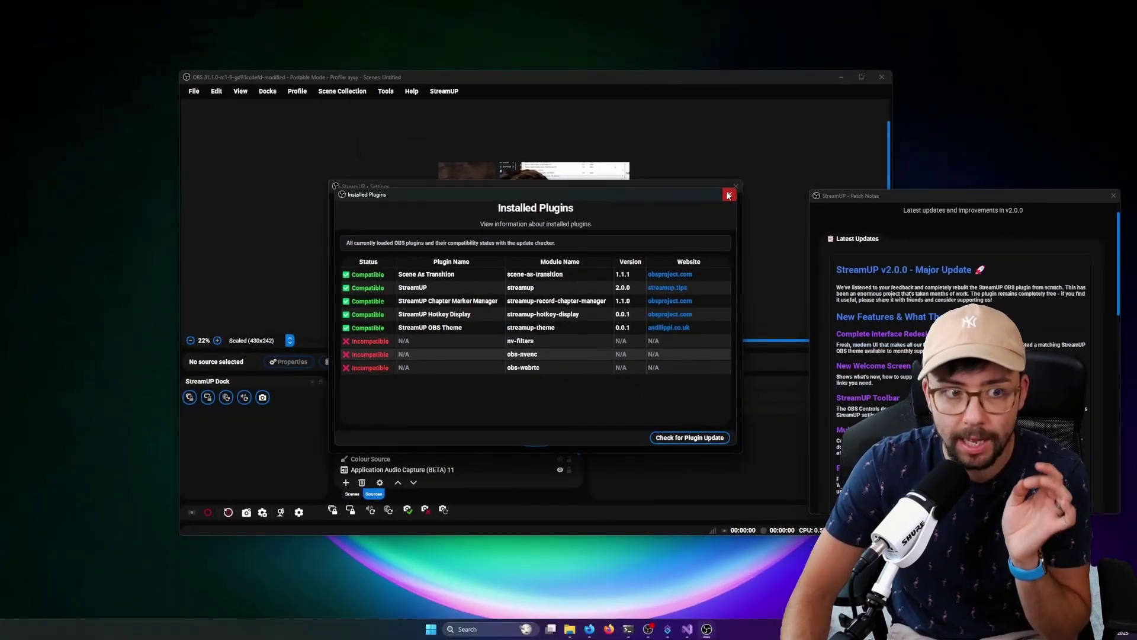
click(729, 190)
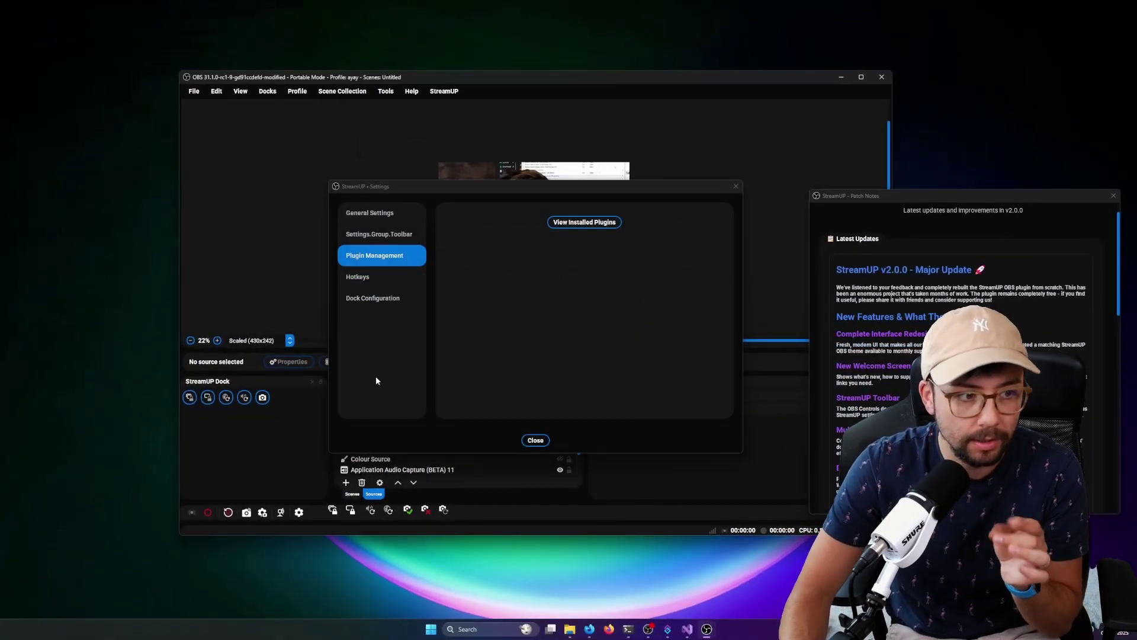
Scroll through the StreamUP Hotkeys list, then switch to the Dock Configuration page
click(374, 278)
scroll(524, 255, down, 10)
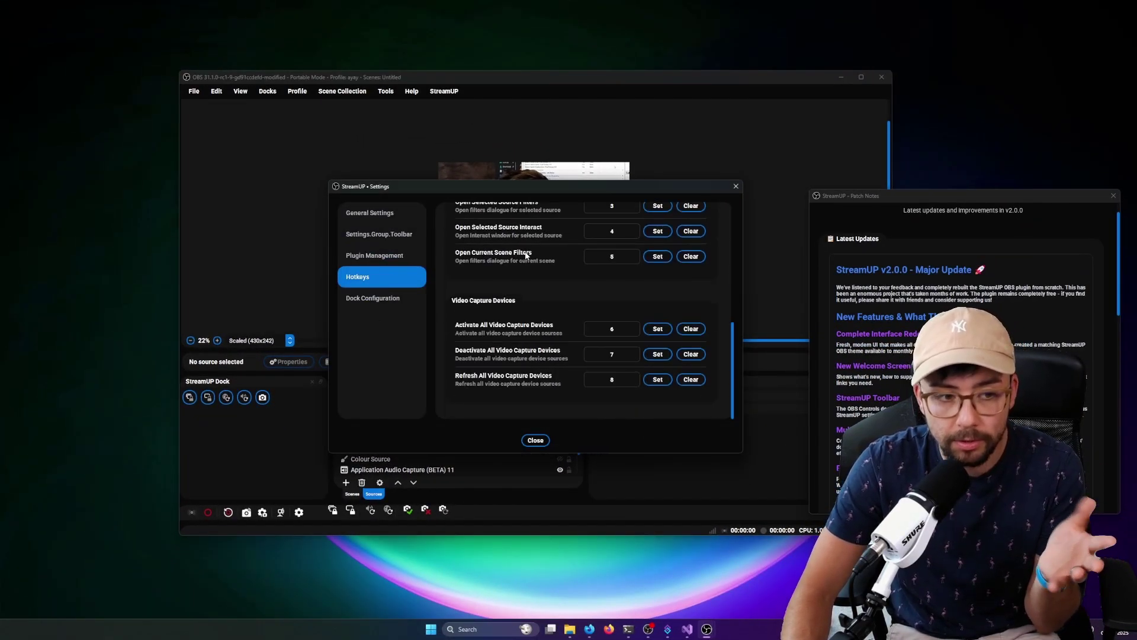
scroll(524, 255, up, 10)
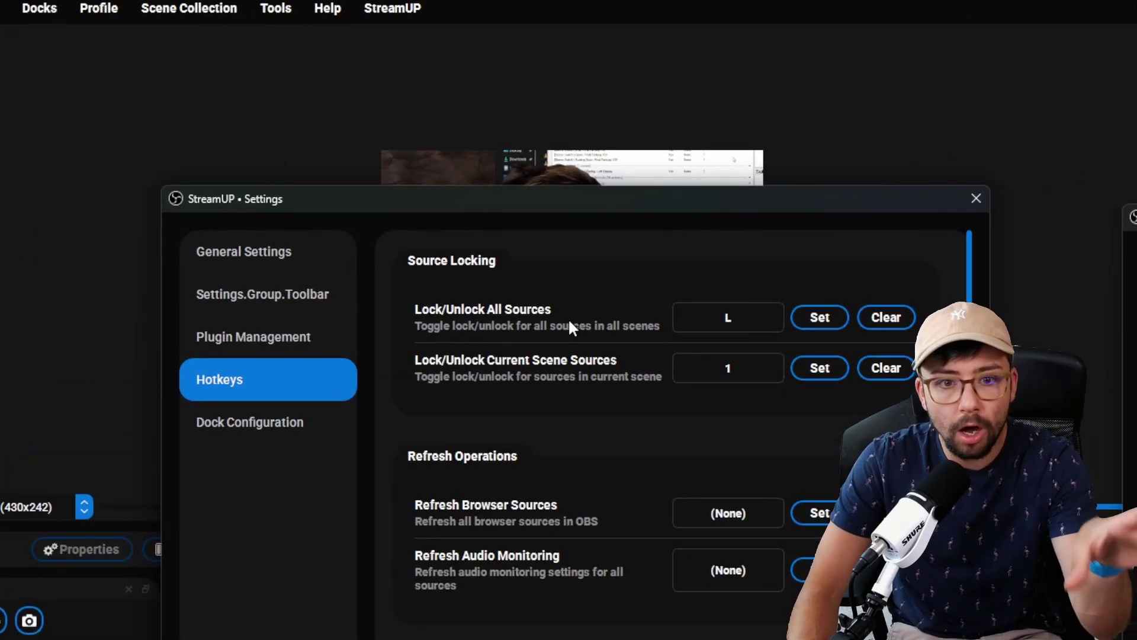
scroll(567, 318, down, 7)
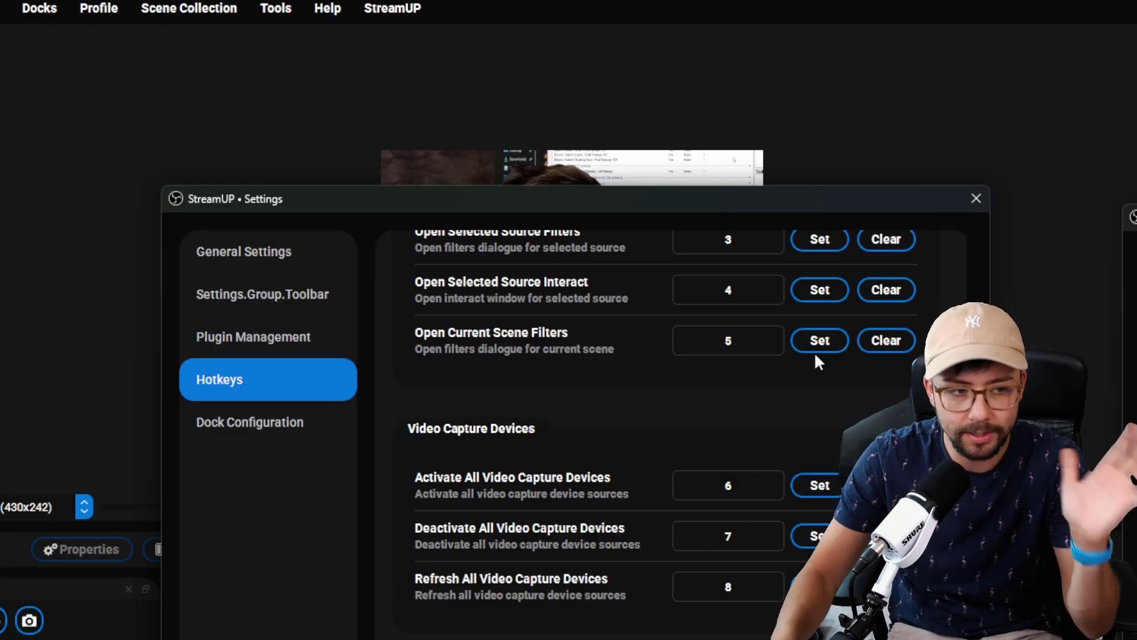
click(226, 438)
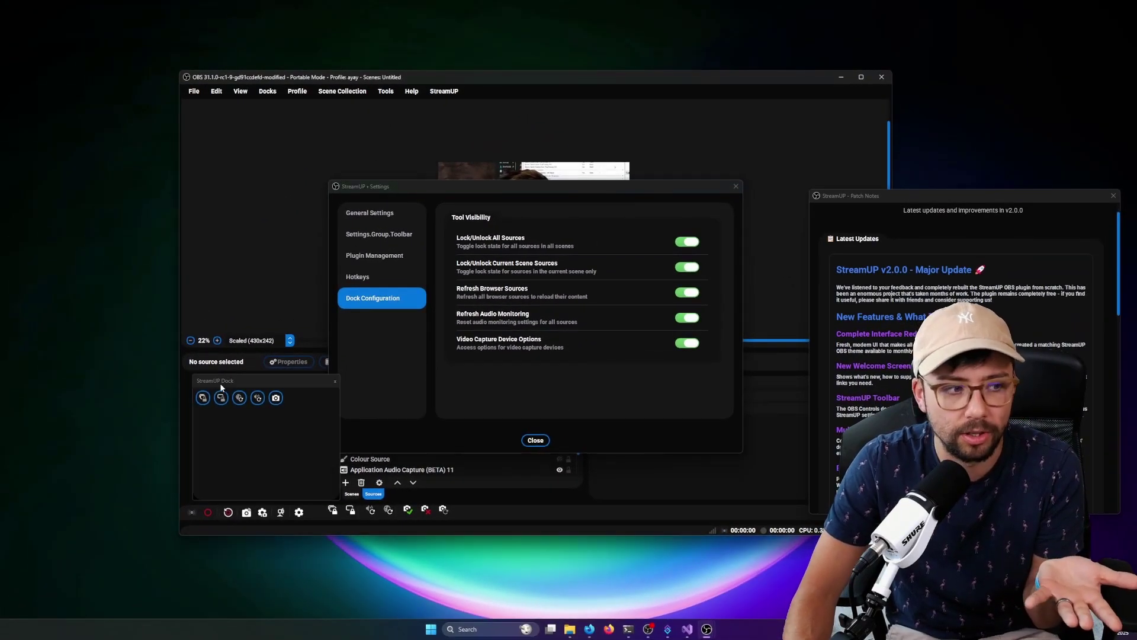
Re-dock the floating StreamUP Dock beside Sources and show its video capture device options
double_click(220, 384)
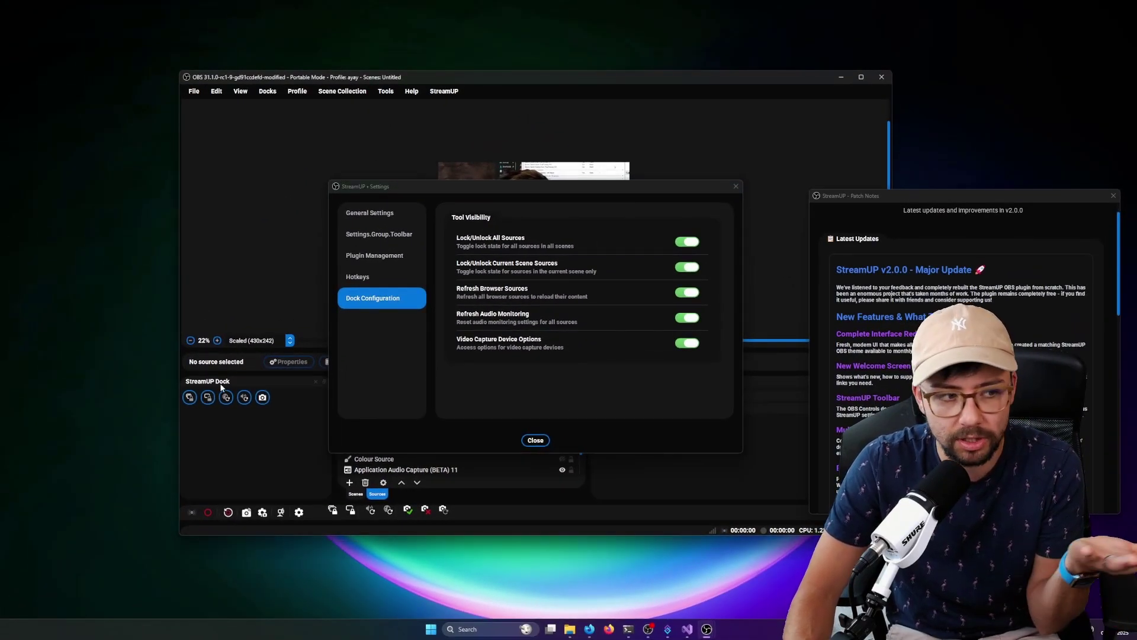
click(263, 397)
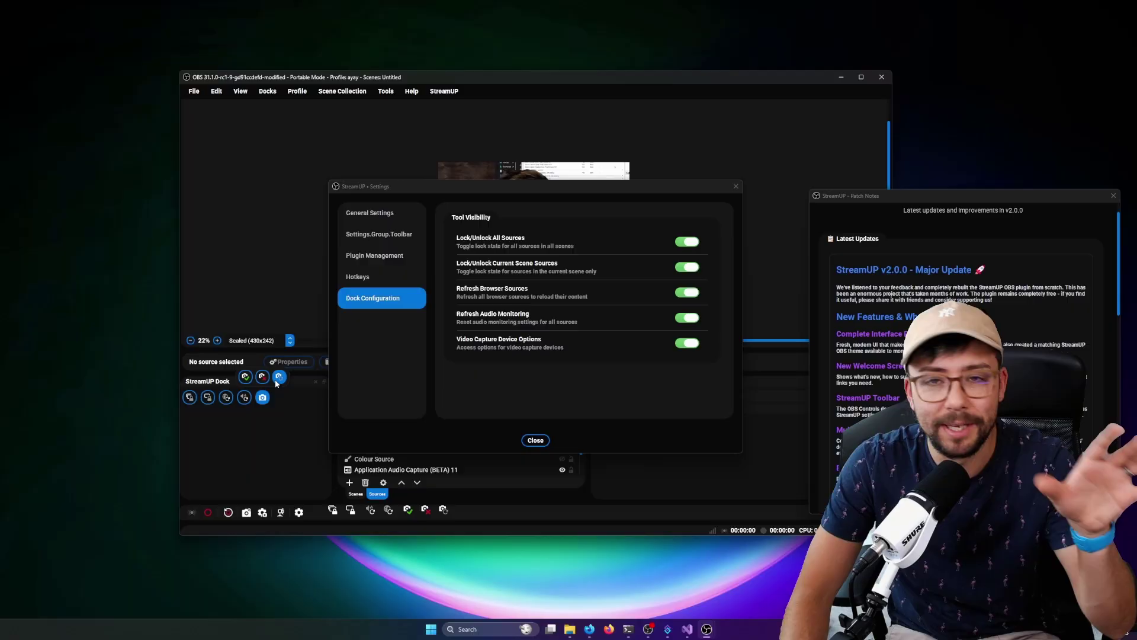
Close StreamUP Settings and bring up the StreamUP WebSocket Commands list
click(535, 440)
click(451, 89)
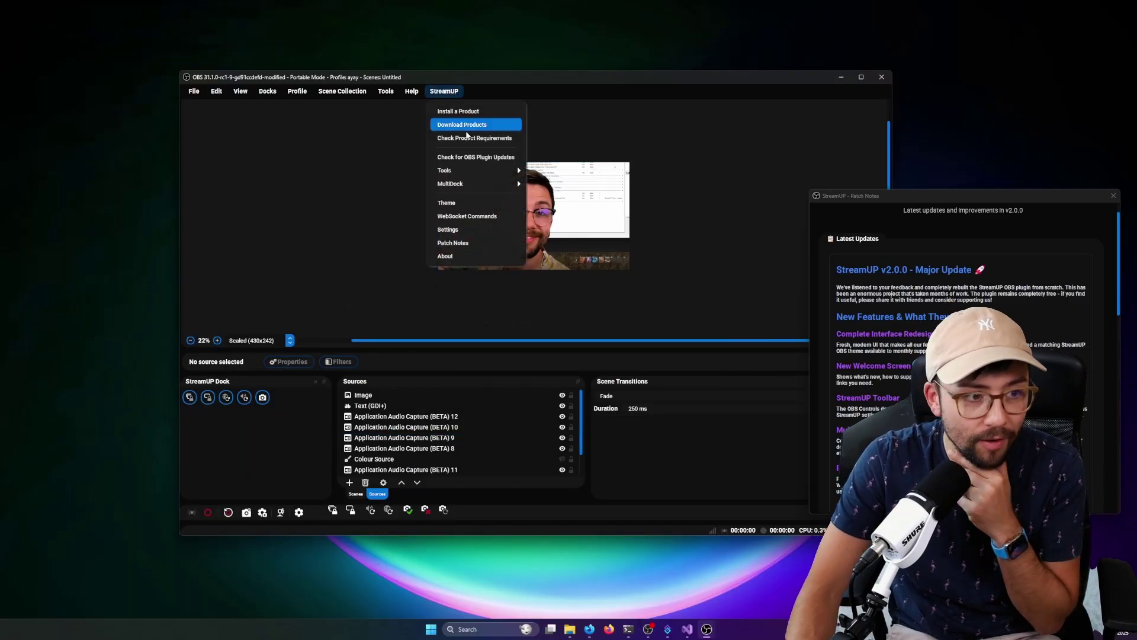
click(472, 215)
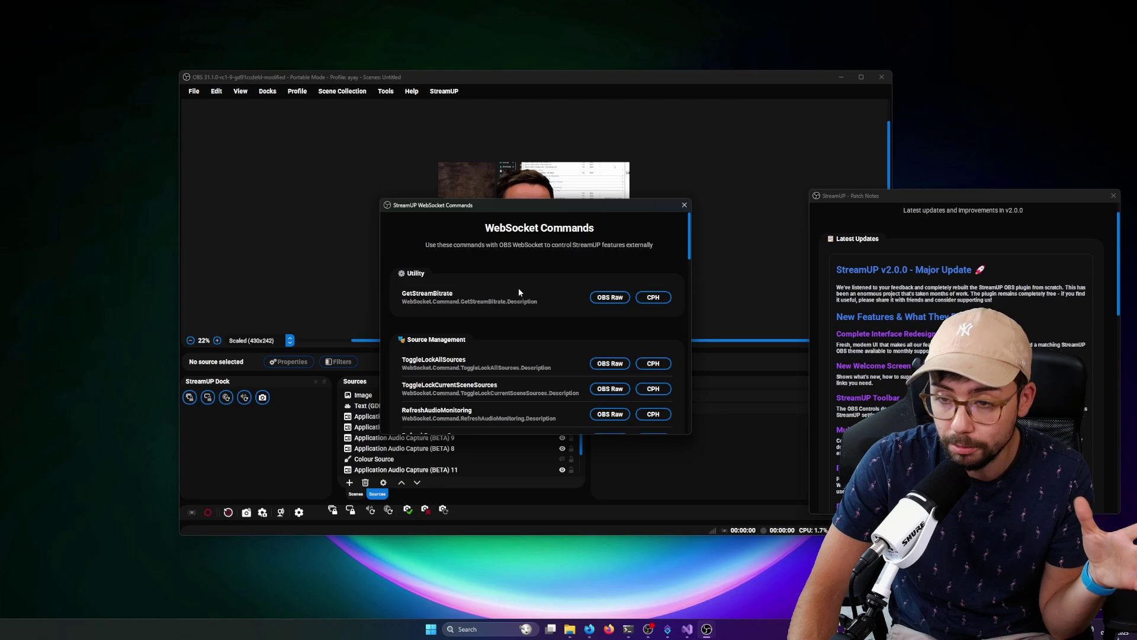
Scroll through the WebSocket commands, including transition management ones, then close the list
scroll(519, 292, down, 12)
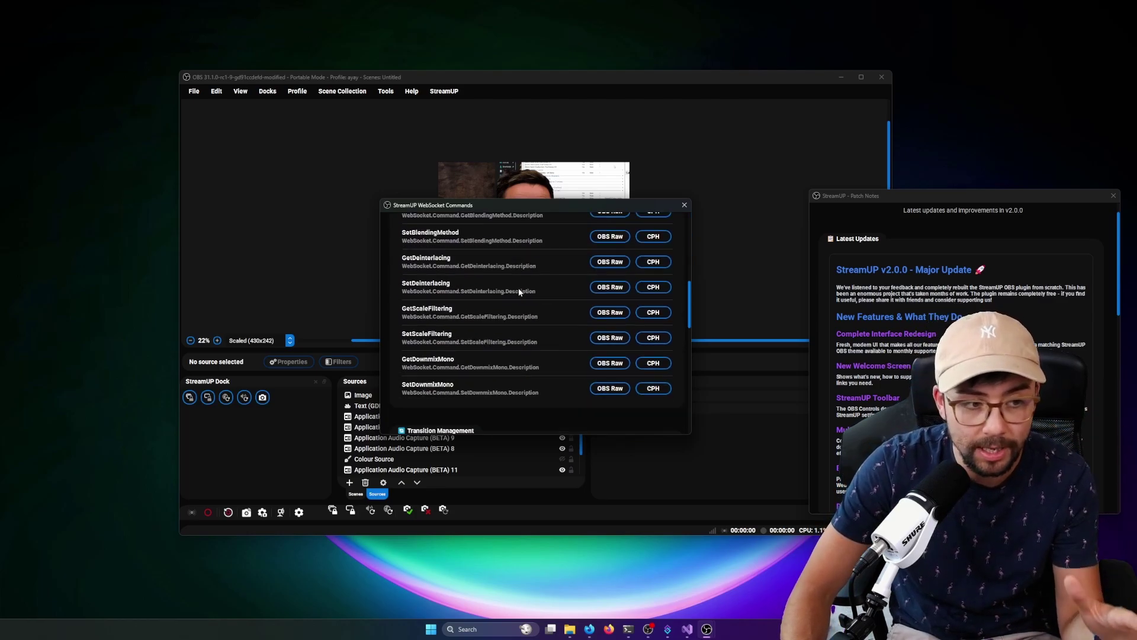
scroll(519, 291, down, 10)
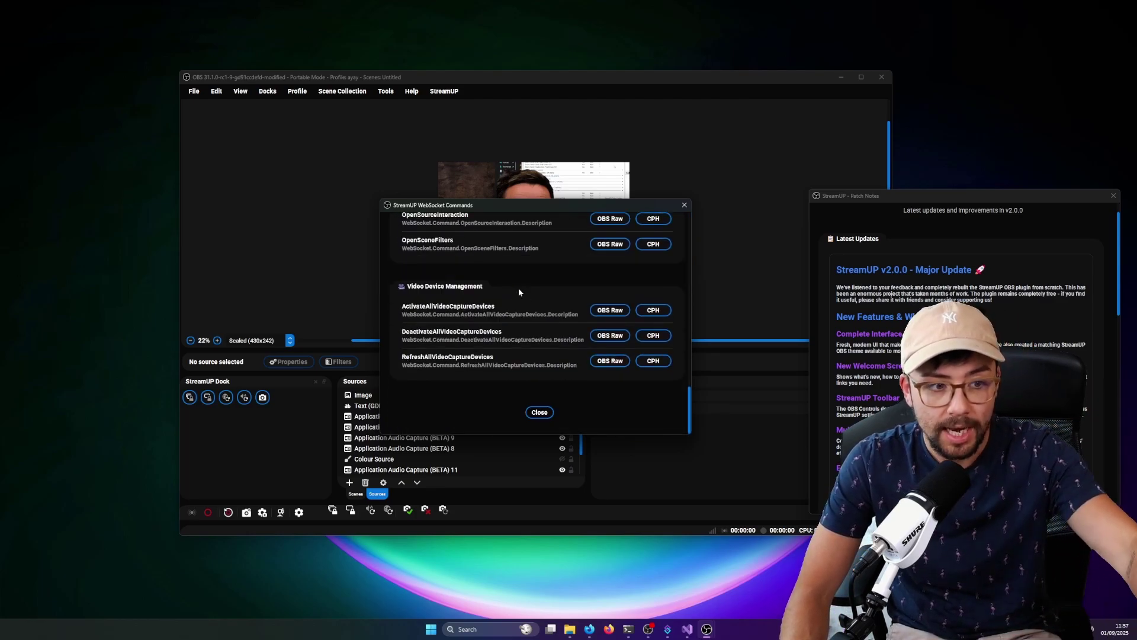
scroll(467, 342, up, 18)
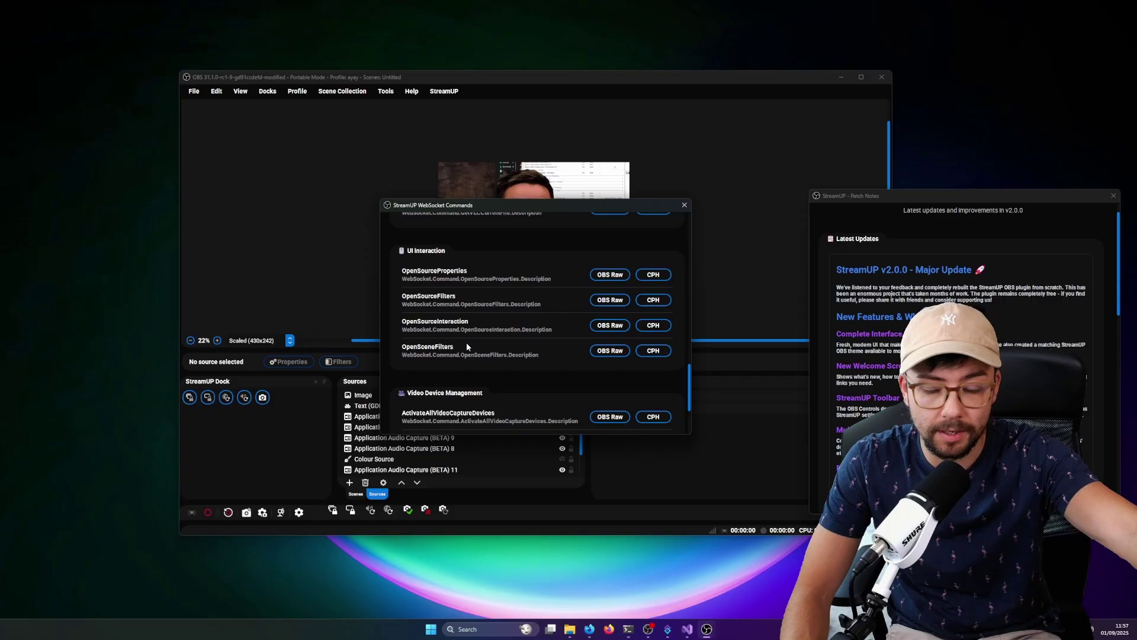
scroll(462, 343, up, 3)
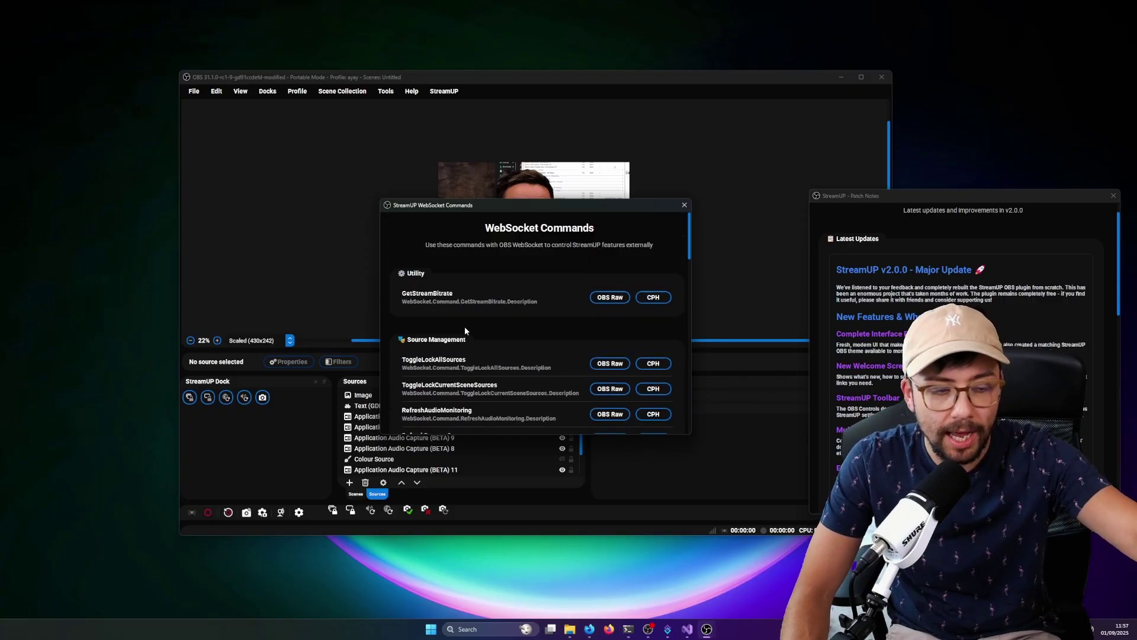
scroll(439, 328, down, 1)
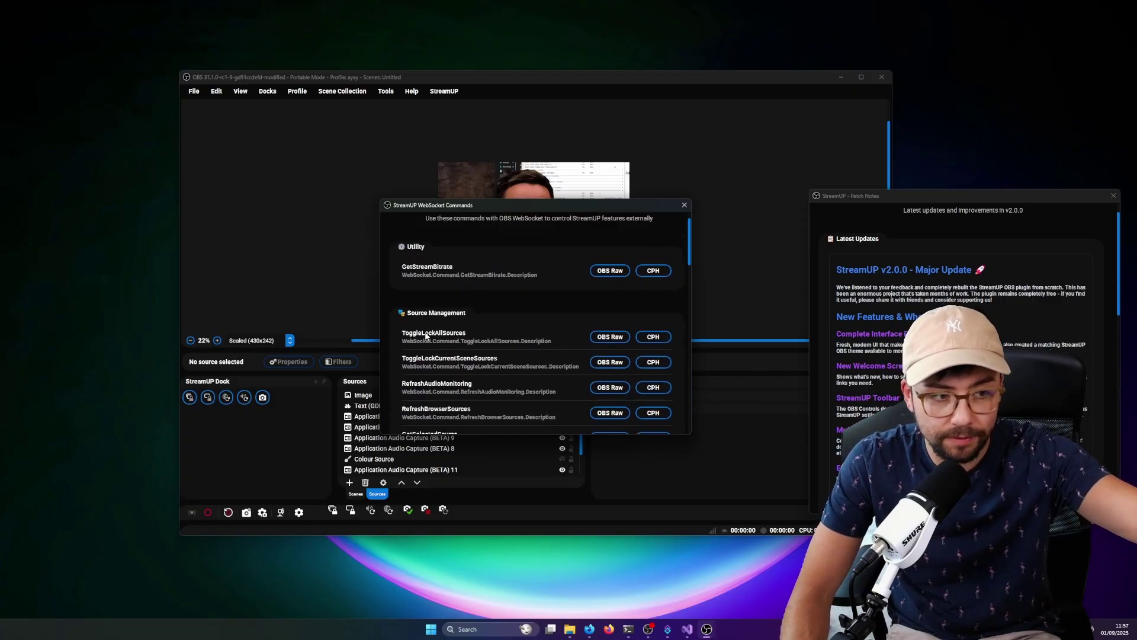
scroll(425, 336, down, 7)
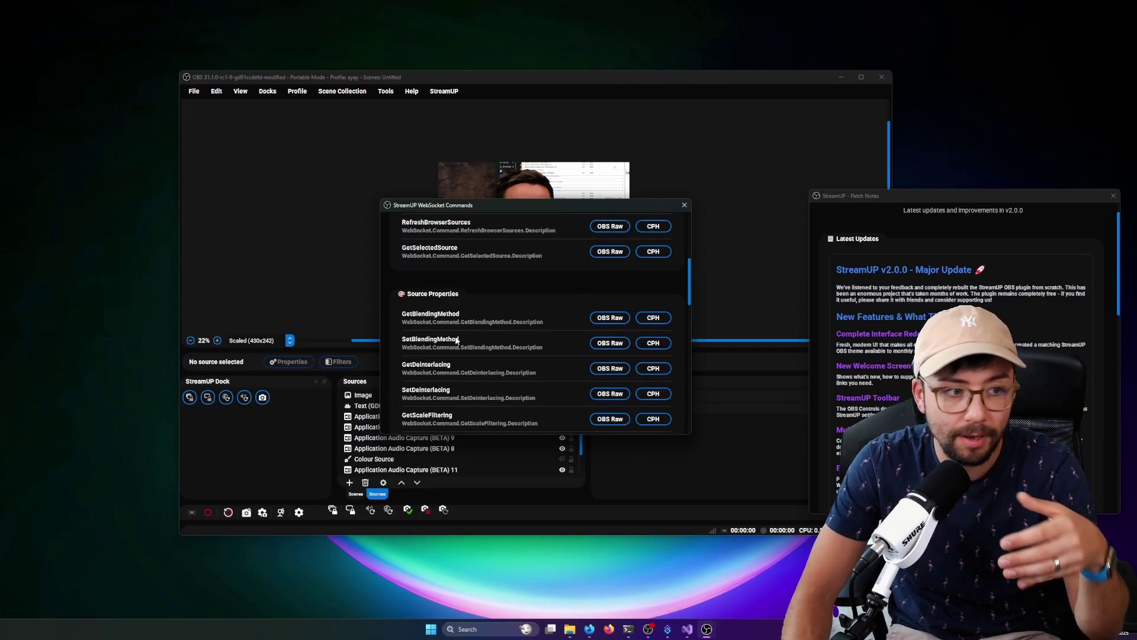
scroll(458, 341, down, 10)
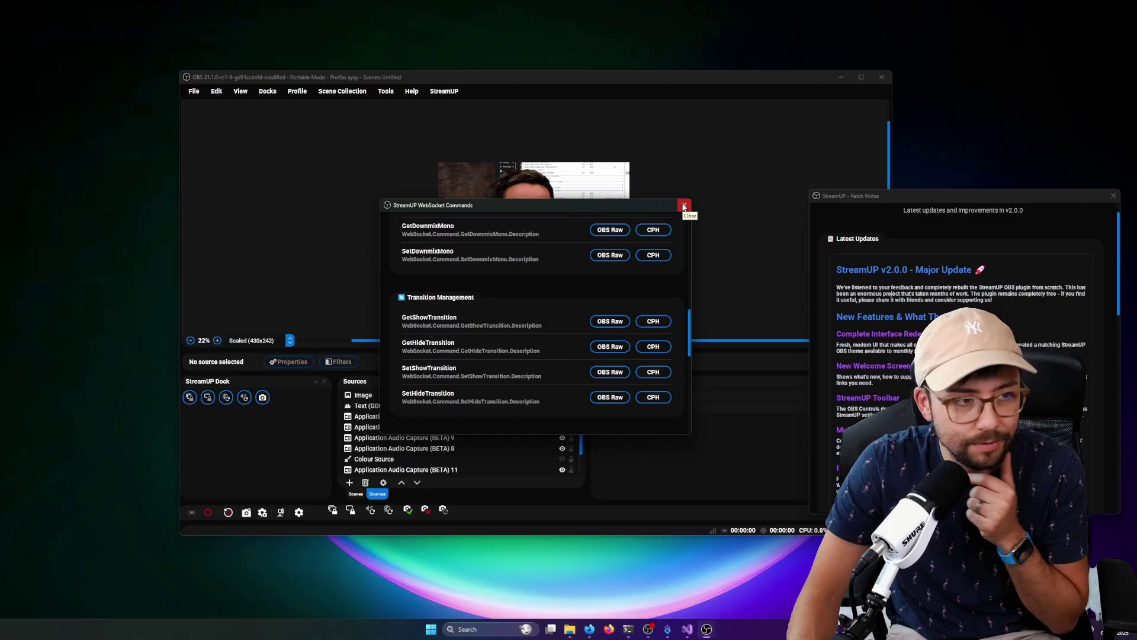
click(684, 206)
click(444, 91)
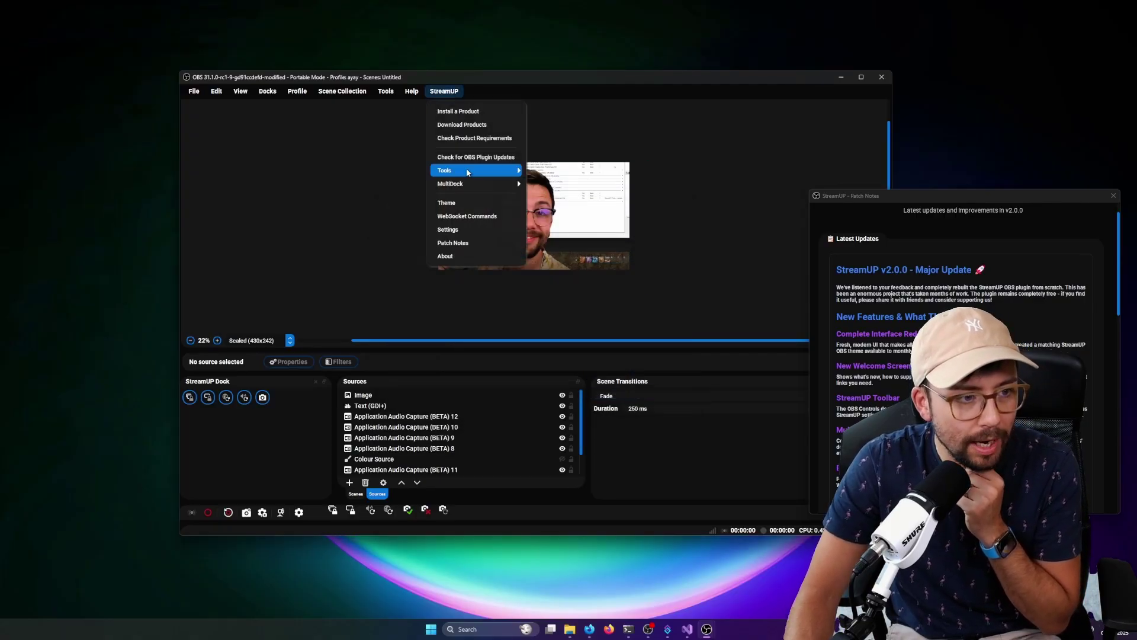
click(467, 209)
scroll(536, 340, down, 5)
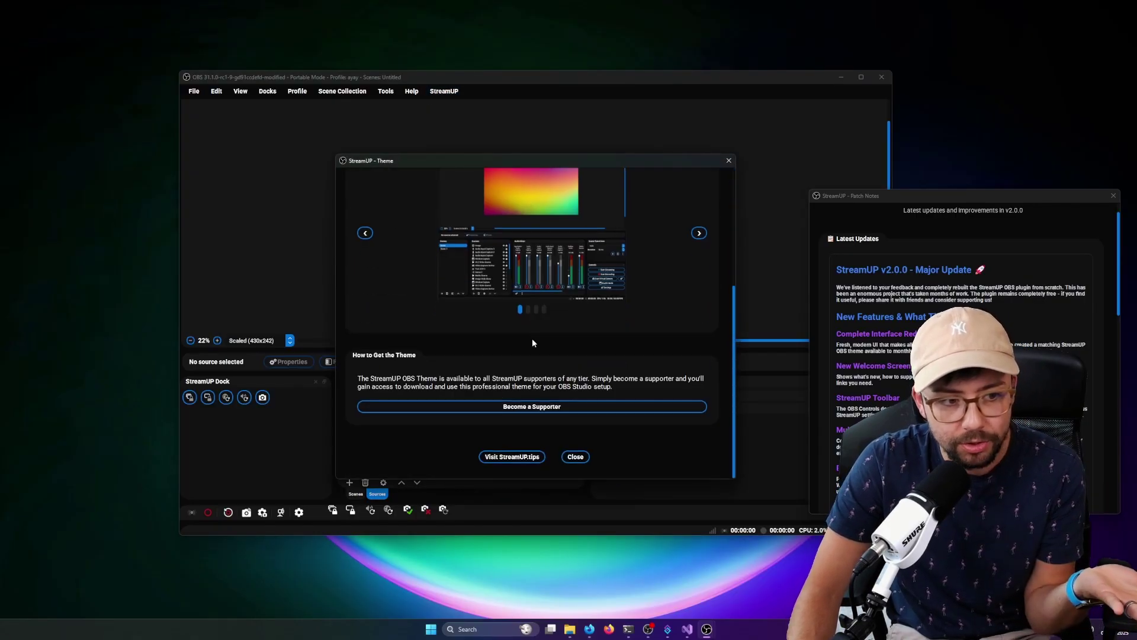
scroll(531, 339, up, 5)
scroll(533, 268, down, 1)
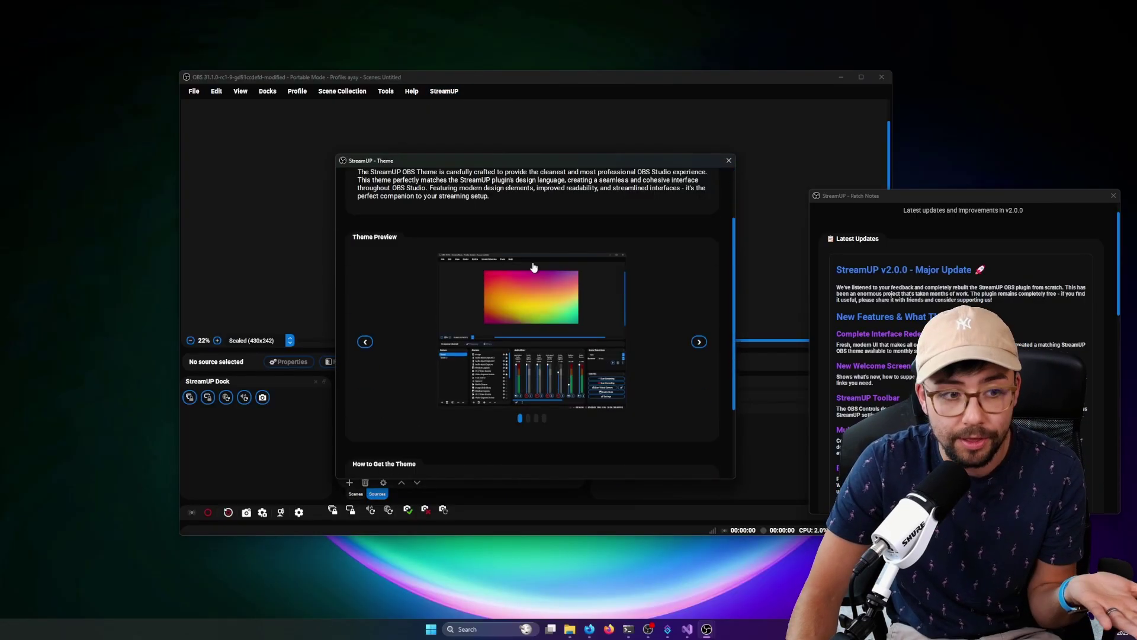
click(699, 342)
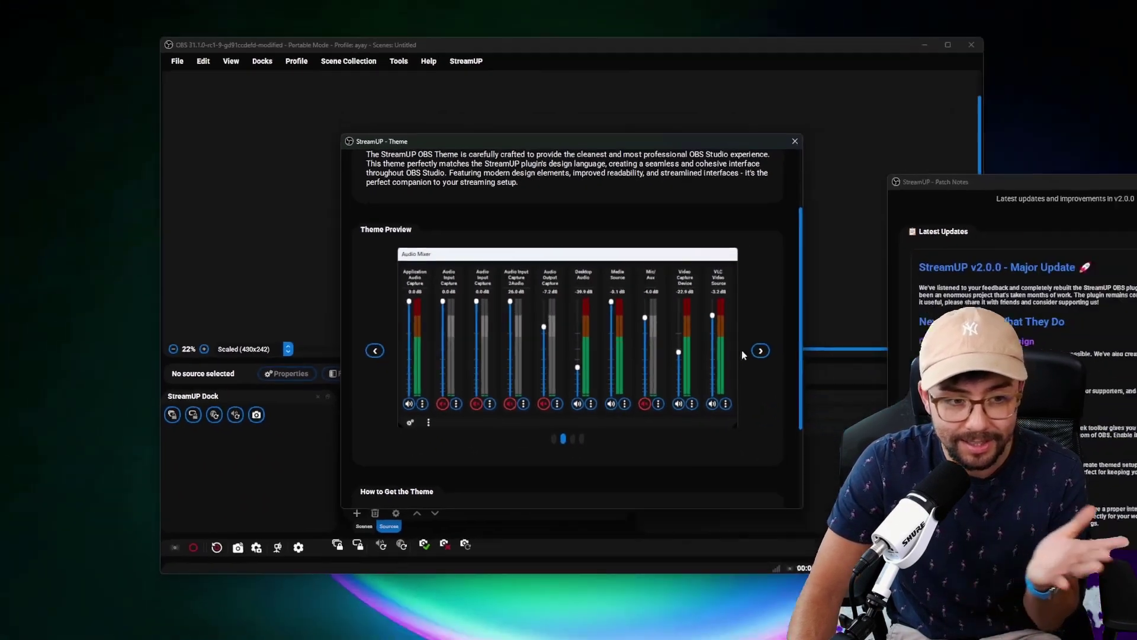
click(1096, 399)
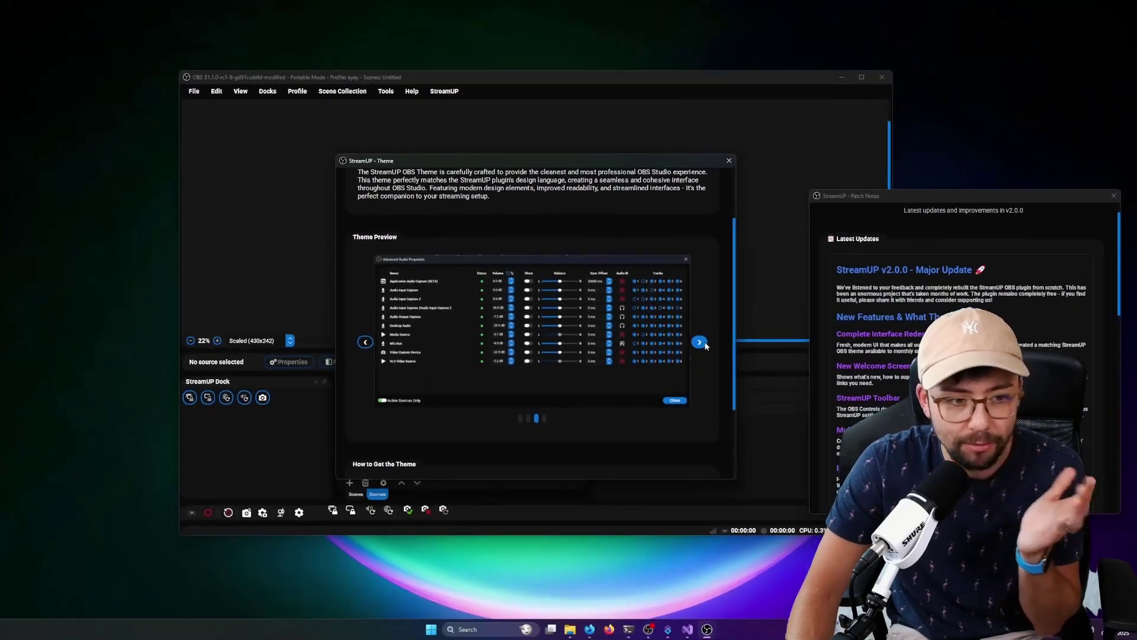
click(718, 168)
click(444, 91)
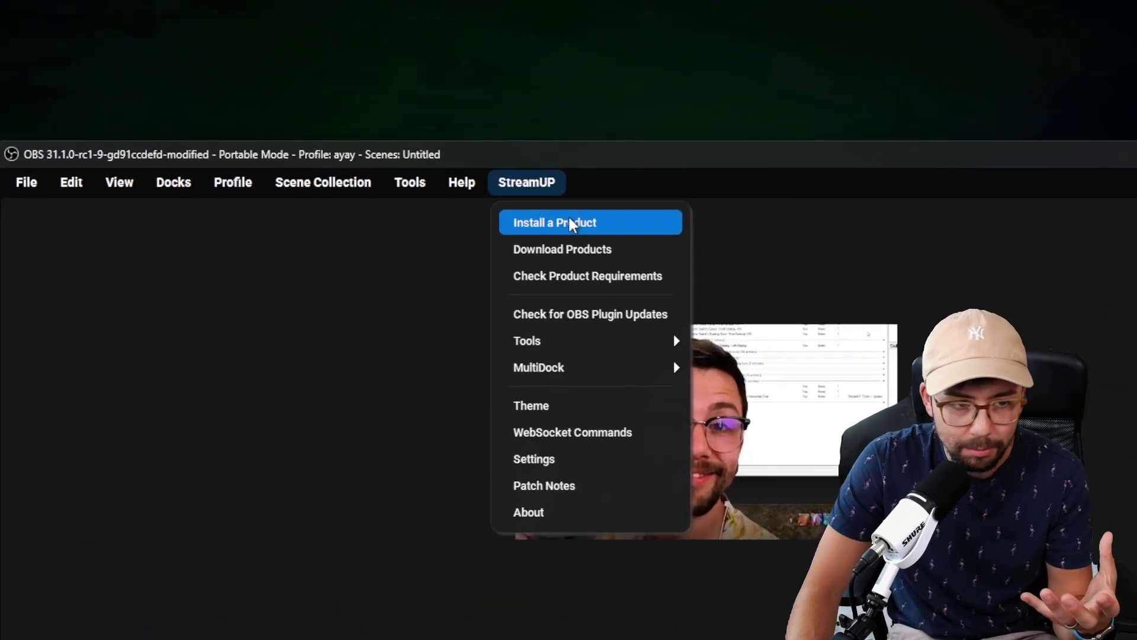
Review missing required plugins and available OBS plugin updates, then close the updates list
click(597, 280)
scroll(614, 556, down, 2)
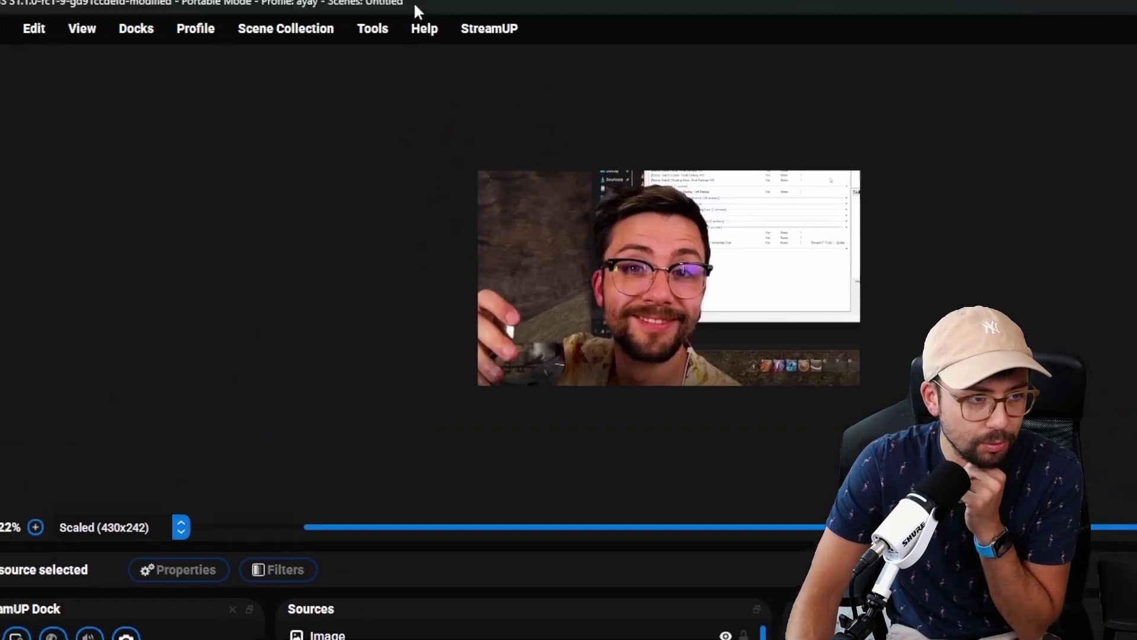
click(487, 28)
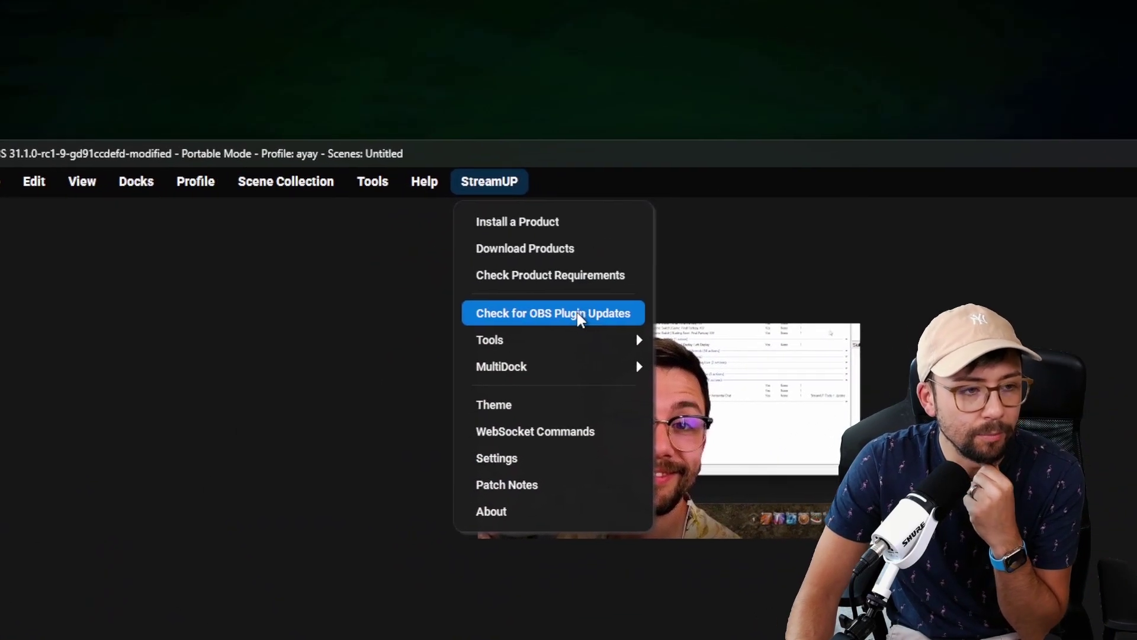
click(610, 313)
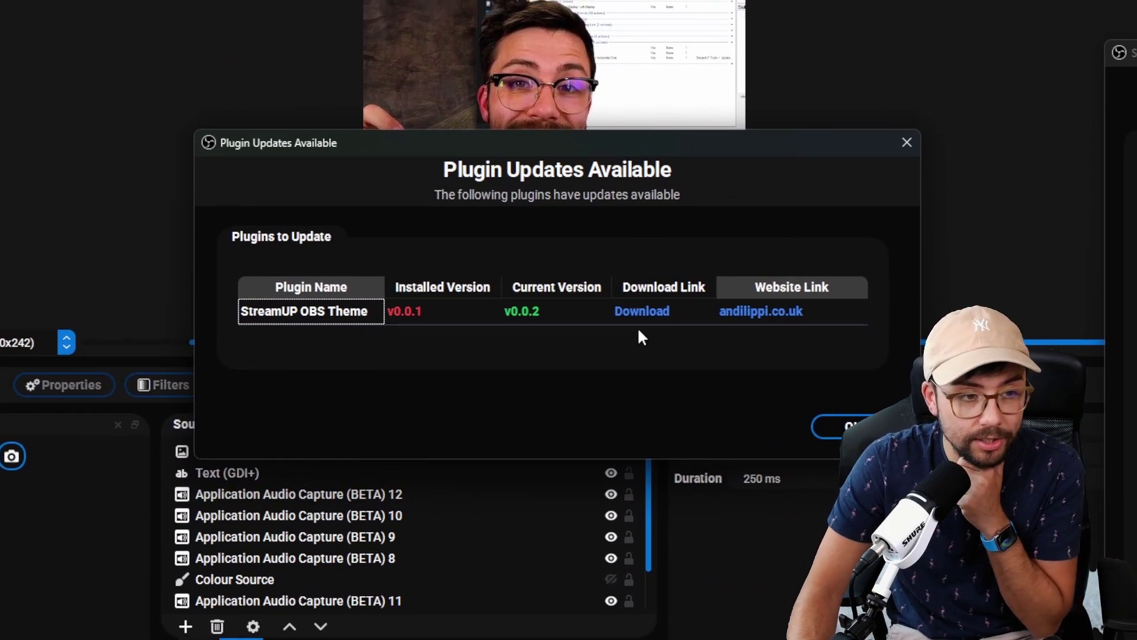
click(844, 425)
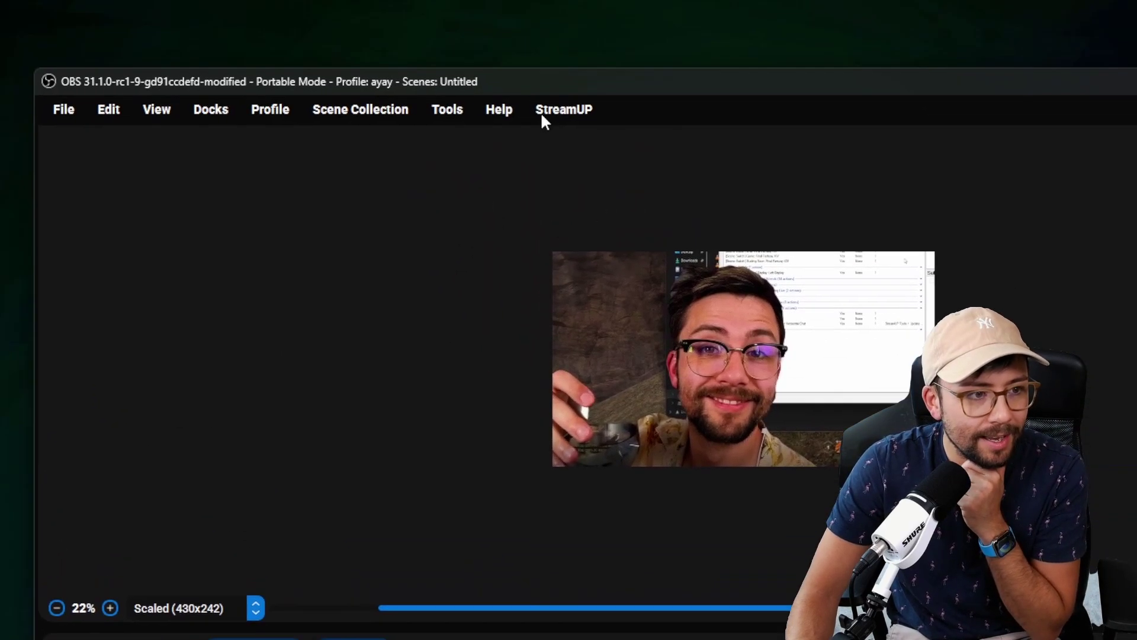
click(544, 117)
Look over the StreamUP Tools submenu, then the MultiDock submenu with four existing test MultiDocks
mouse_move(661, 269)
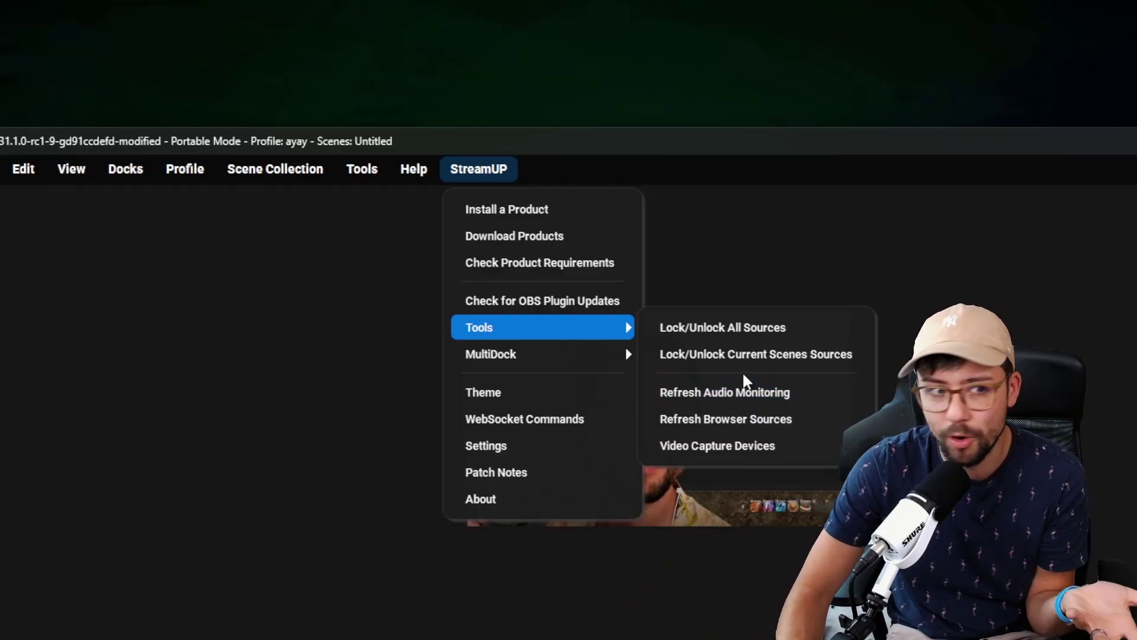
mouse_move(610, 352)
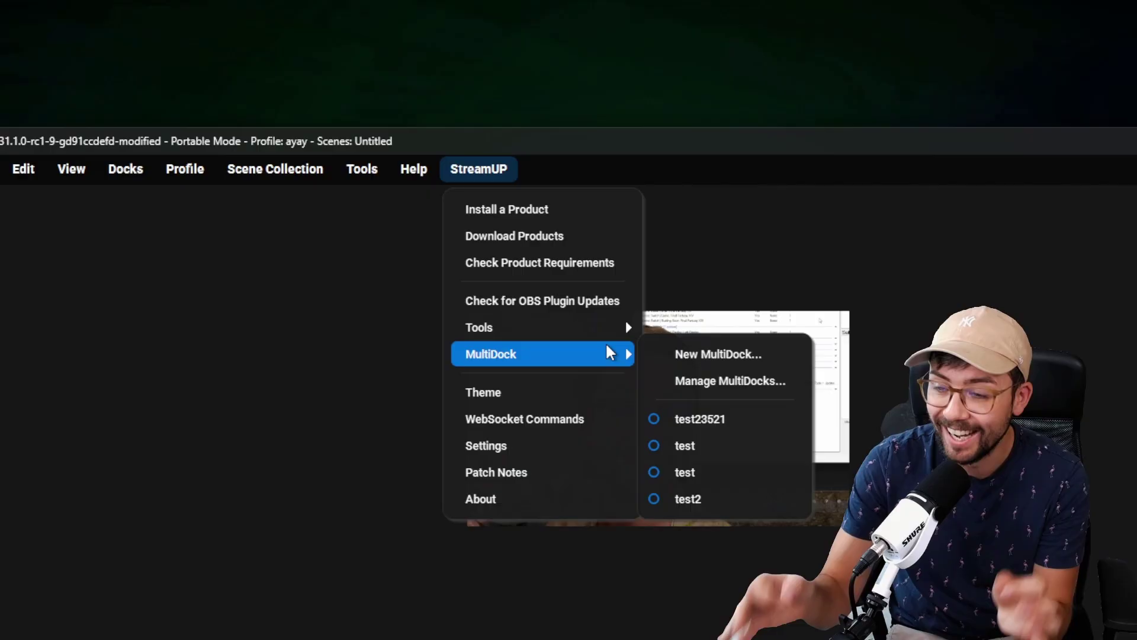
Create a new MultiDock named 'Multidock test' and move its panel up and left
click(743, 352)
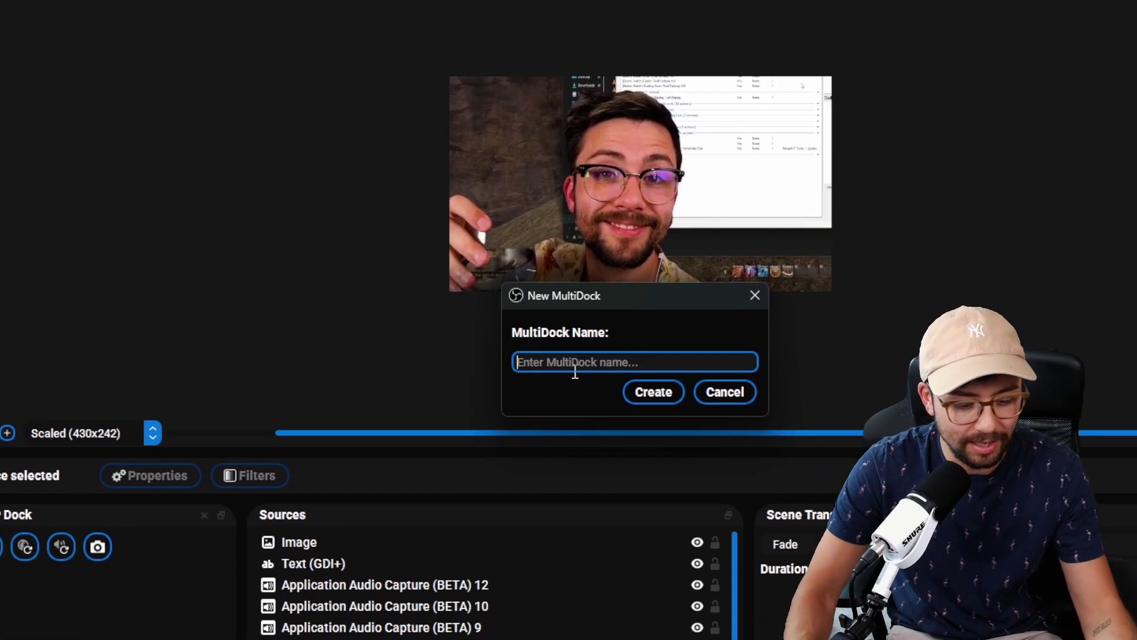
text(Multidock test)
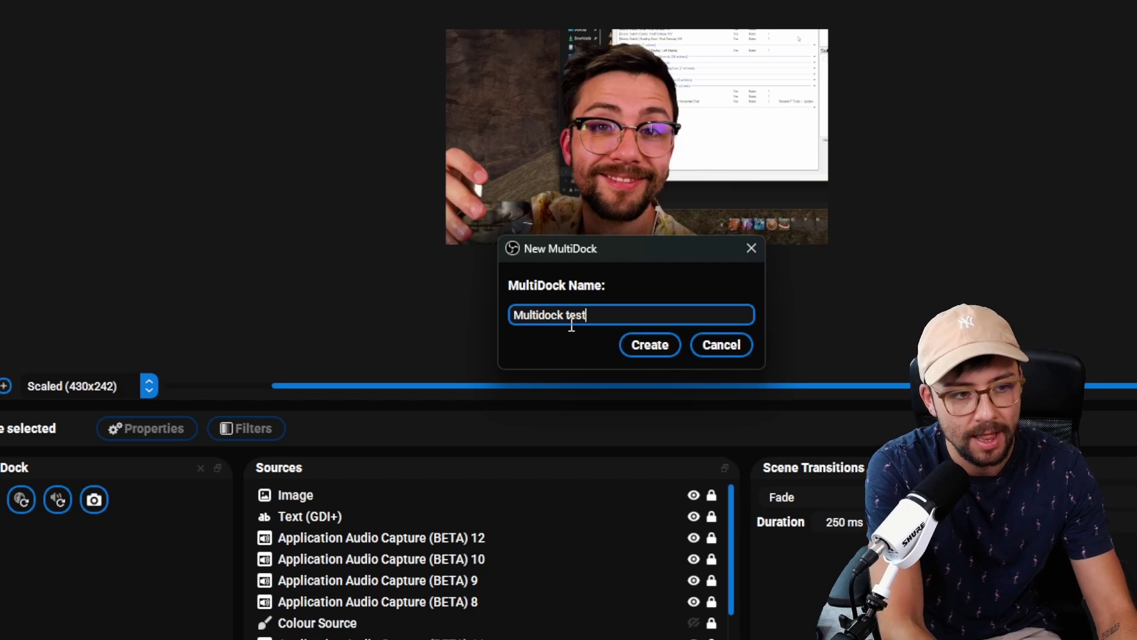
key(Return)
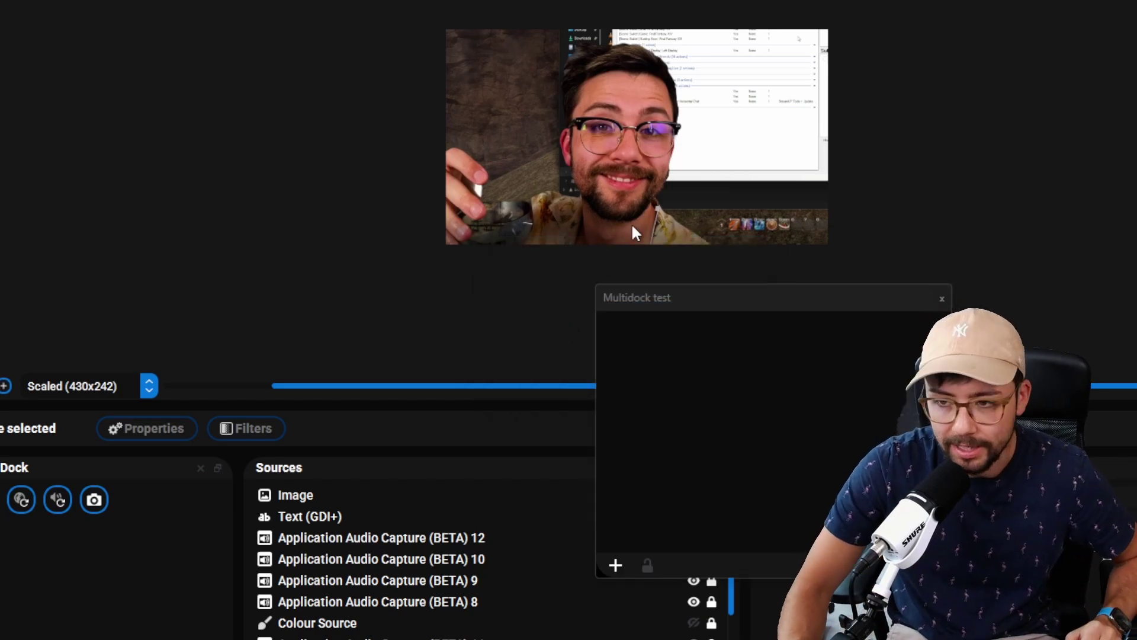
drag(687, 286, 0, 136)
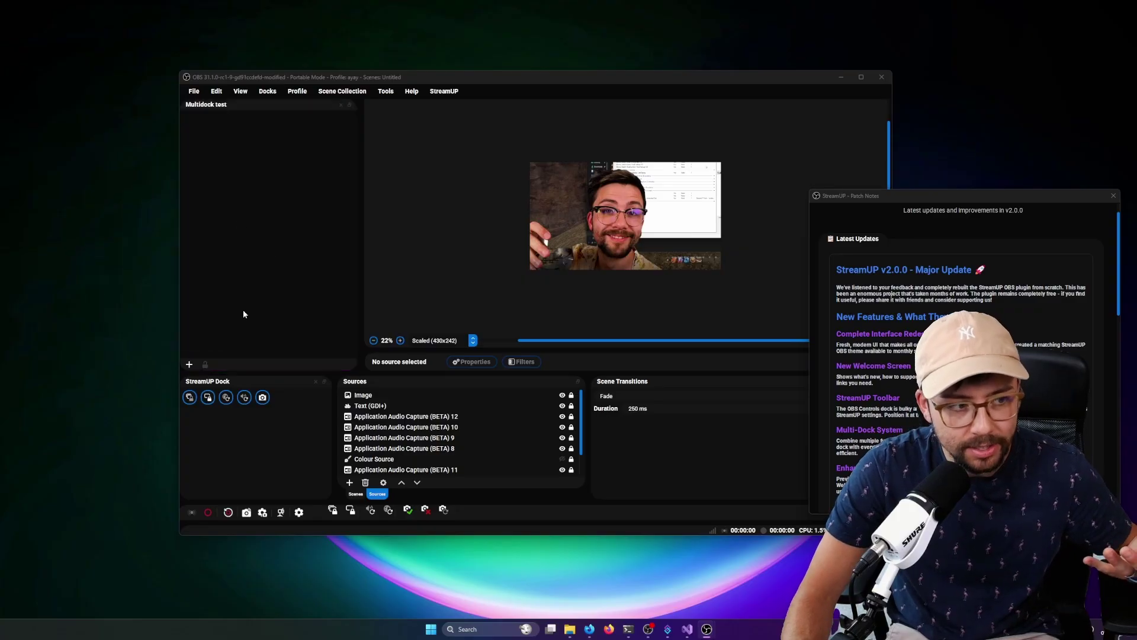
Add the Scenes dock and then the Sources dock to Multidock test
click(189, 365)
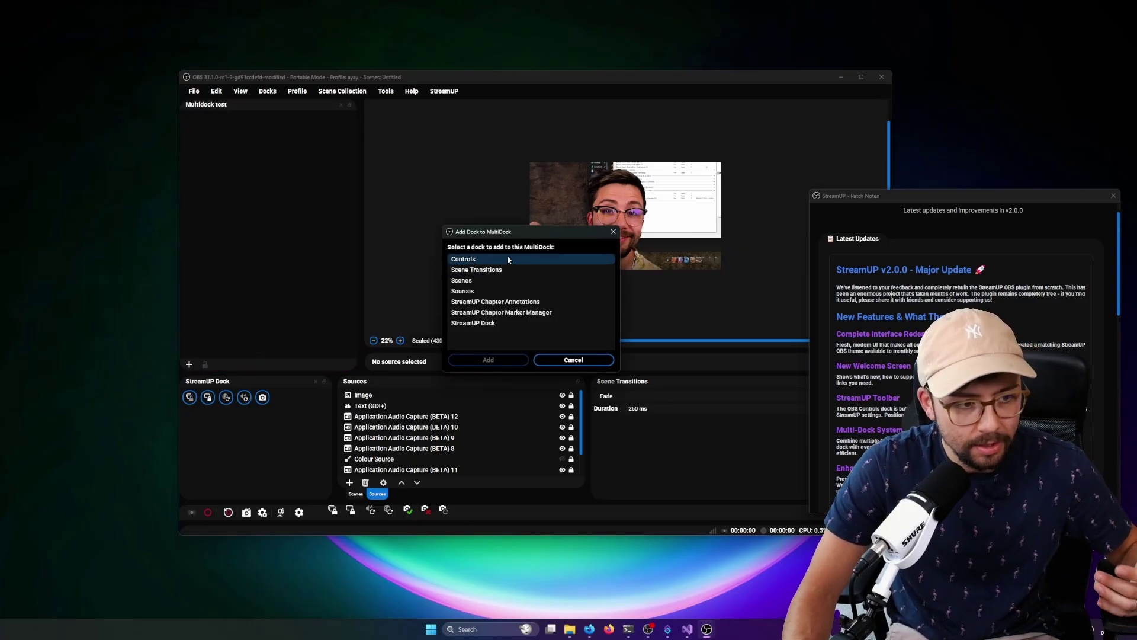
double_click(460, 281)
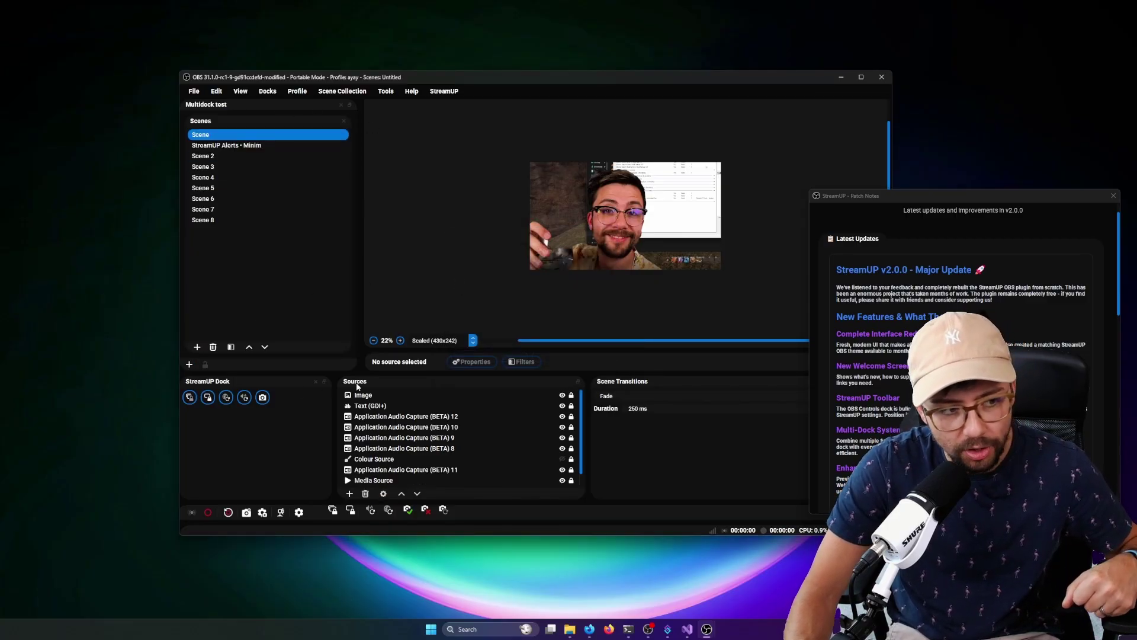
click(189, 364)
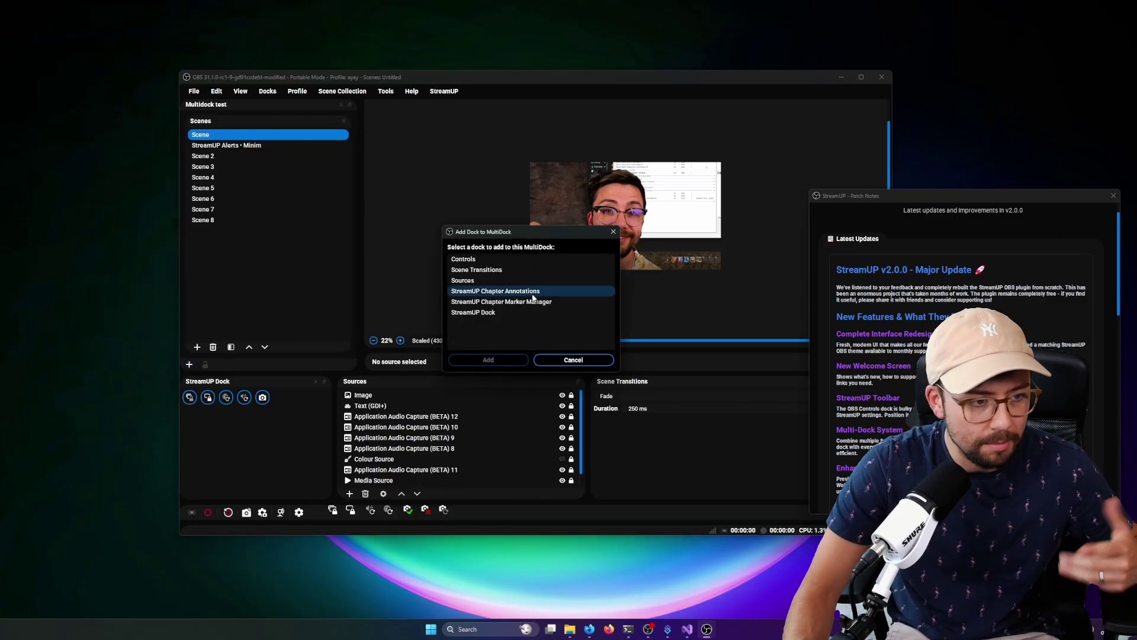
double_click(492, 281)
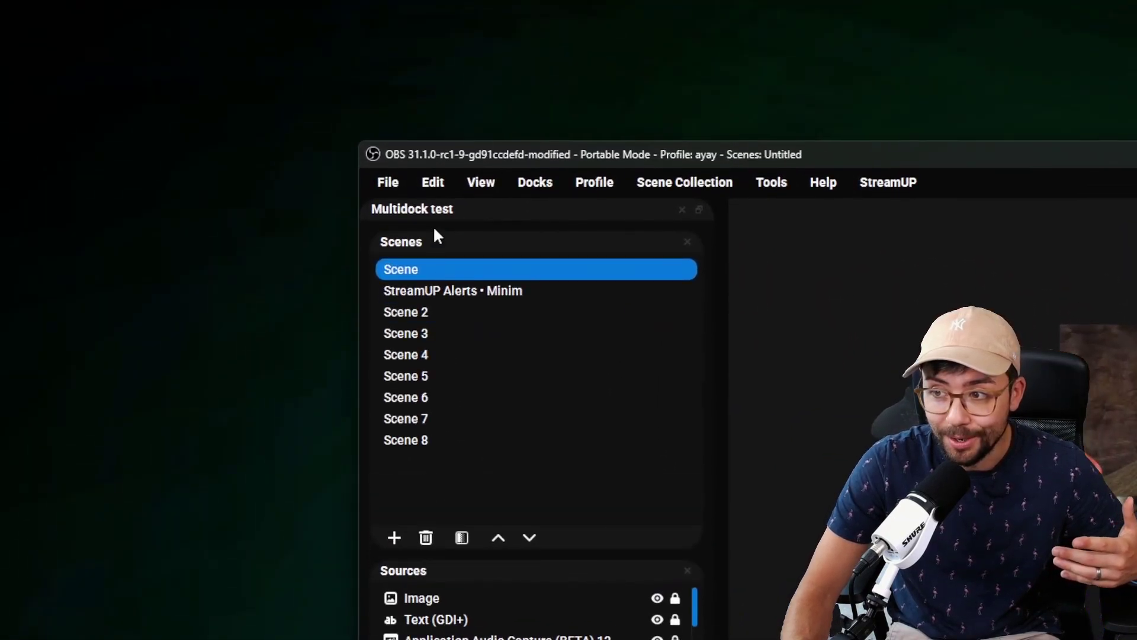
Float and widen Multidock test, redock it in the main window, and enlarge Sources
drag(234, 101, 64, 78)
drag(110, 160, 118, 113)
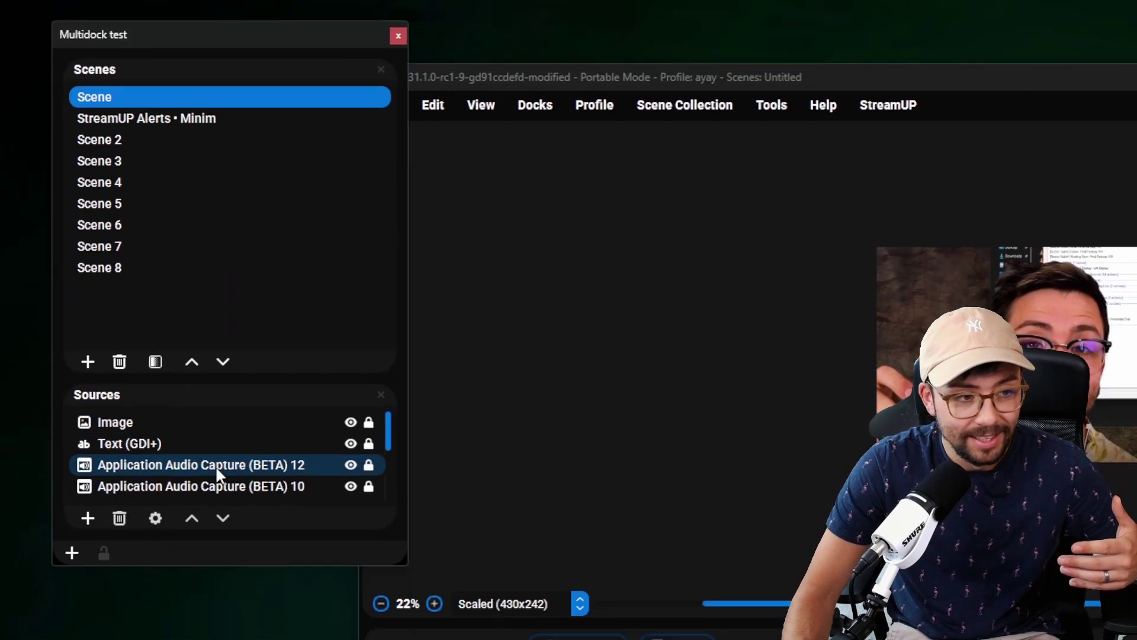
drag(408, 349, 874, 296)
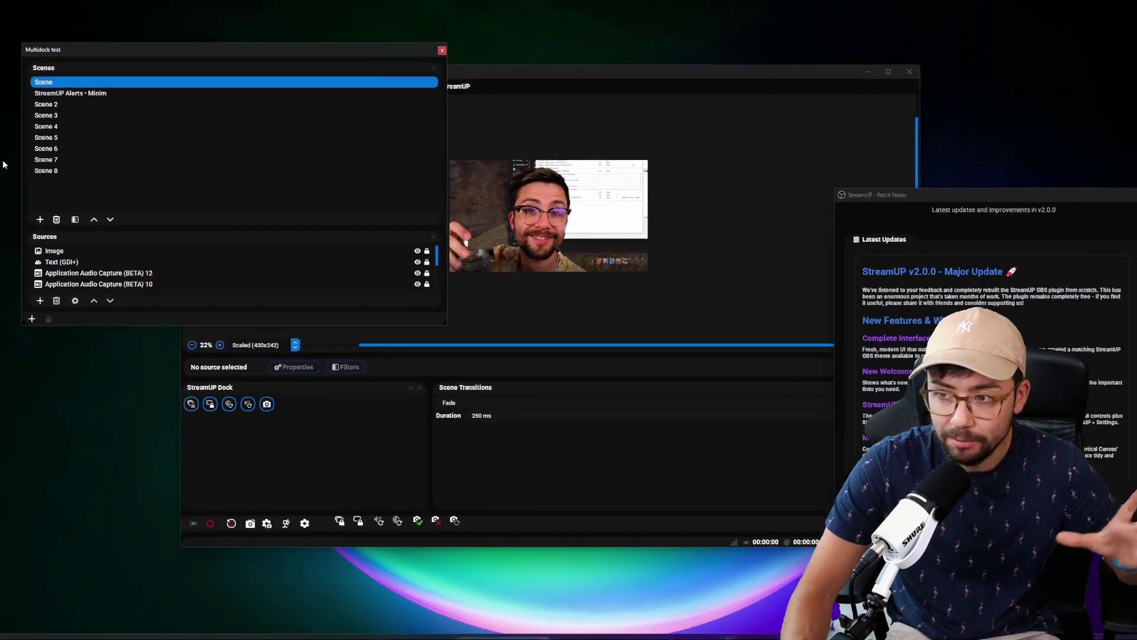
drag(97, 56, 187, 180)
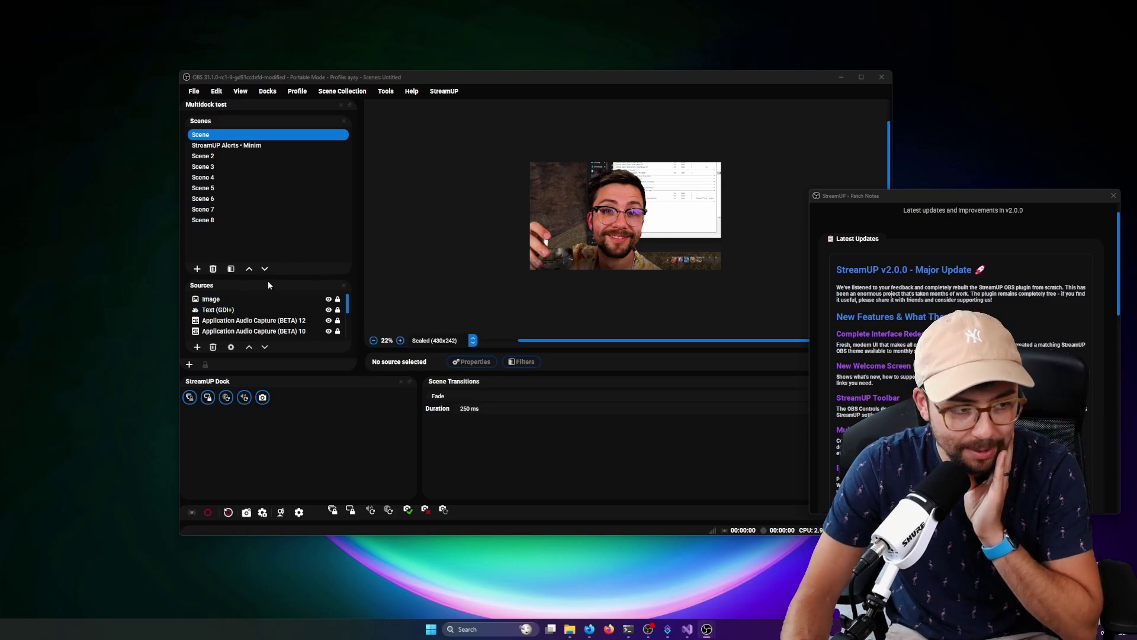
drag(267, 279, 270, 250)
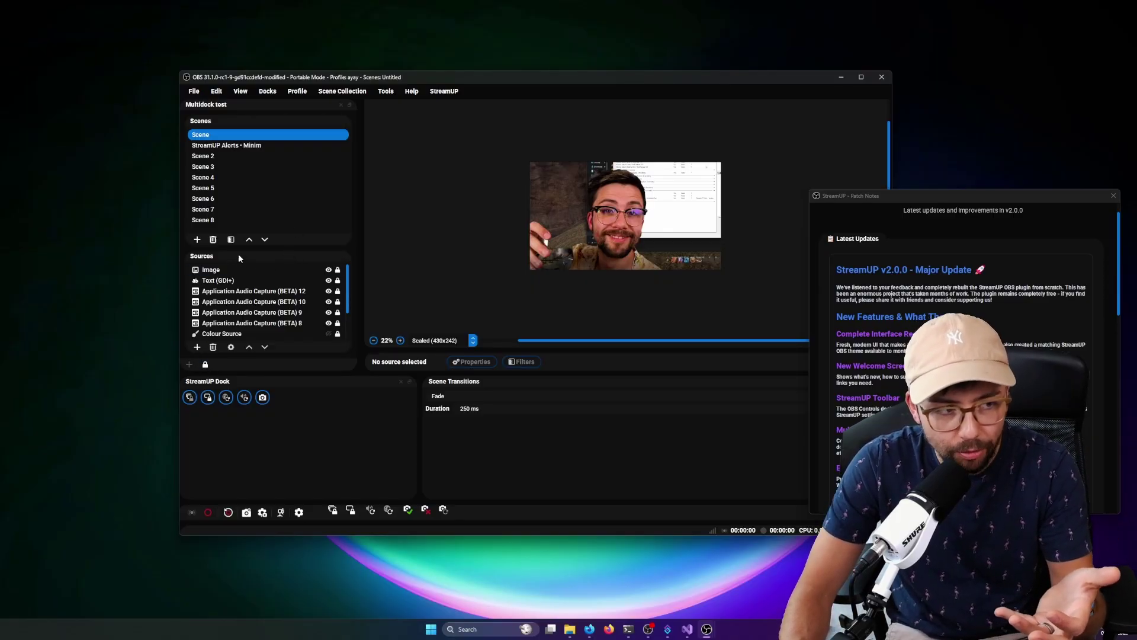
Tab the Sources dock onto Scenes in Multidock test, then move the OBS window off-screen
click(204, 364)
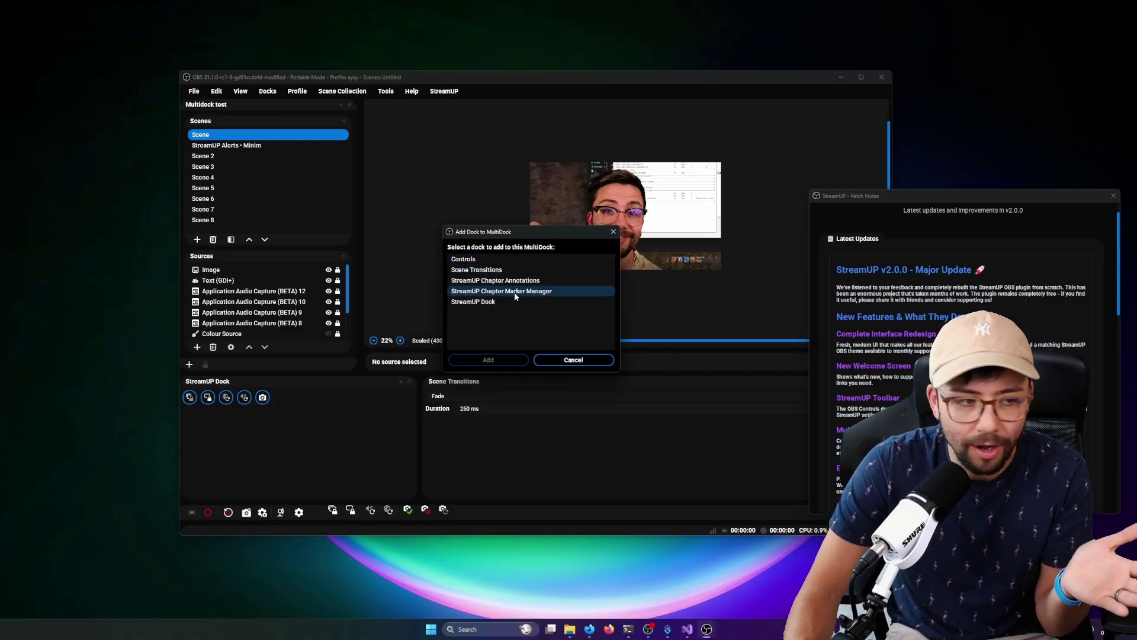
click(572, 359)
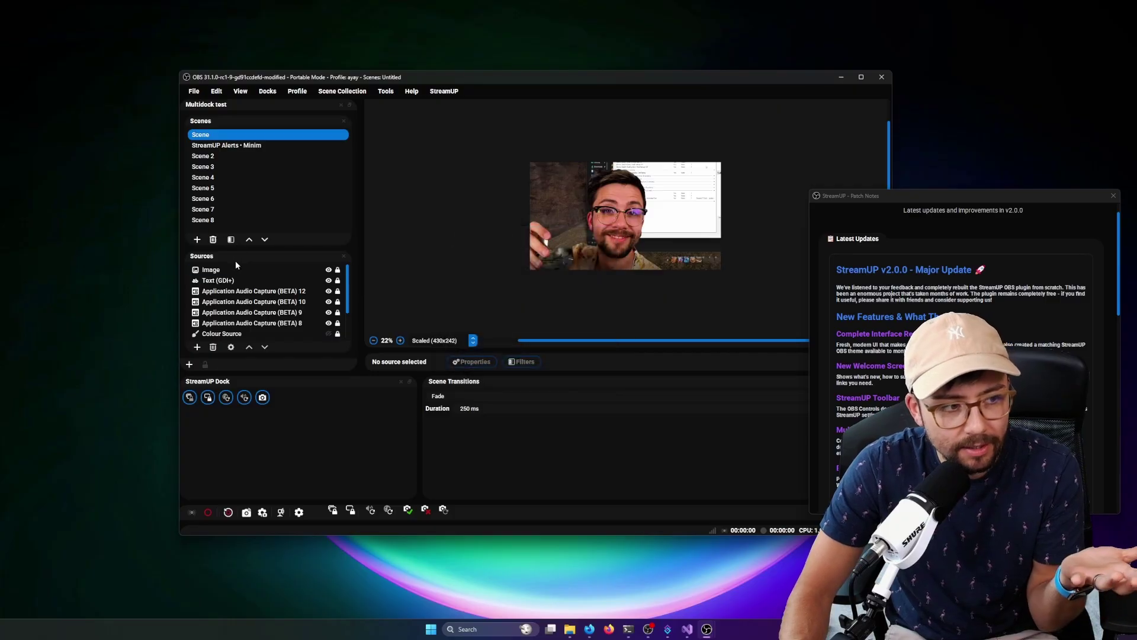
drag(236, 262, 237, 190)
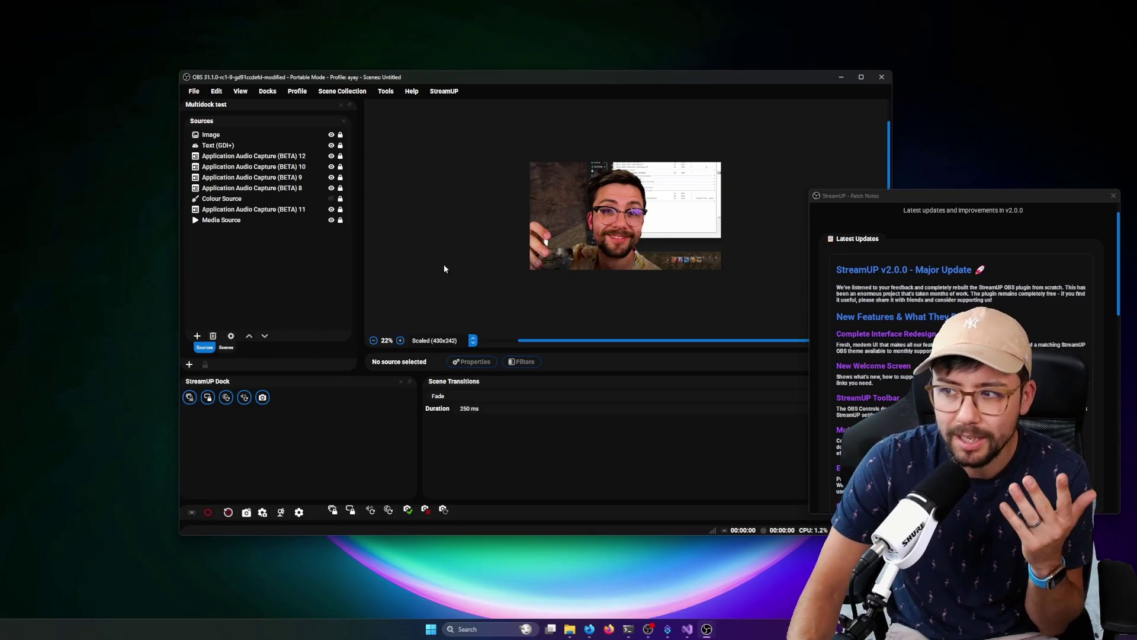
drag(556, 77, 461, 91)
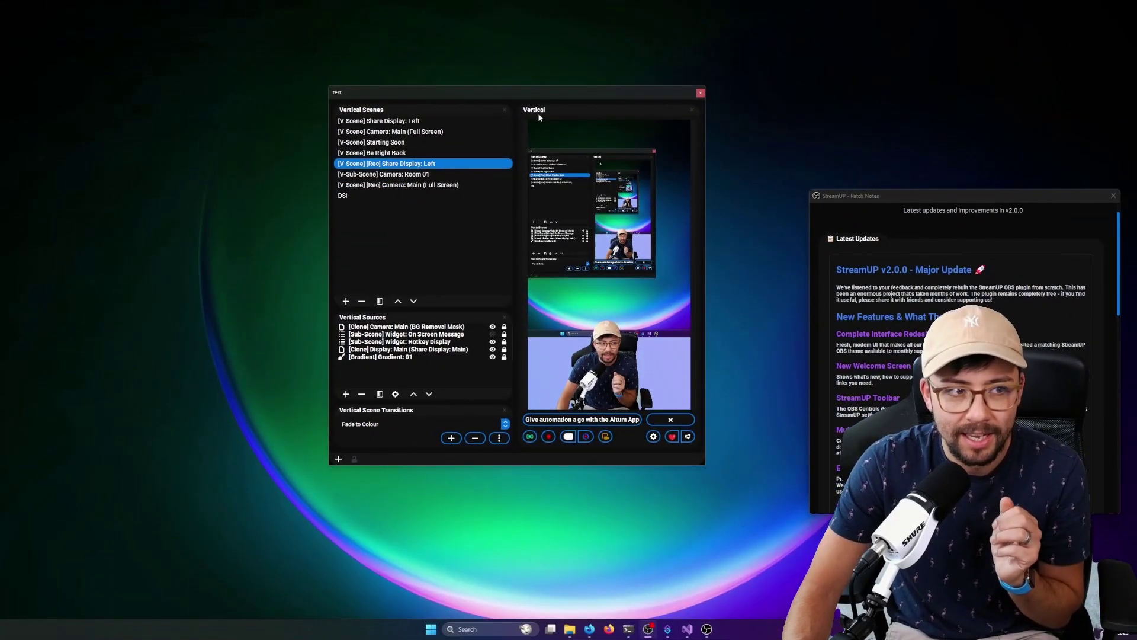
Dock the floating 'test' MultiDock into the main OBS window, then minimise OBS
drag(528, 90, 233, 20)
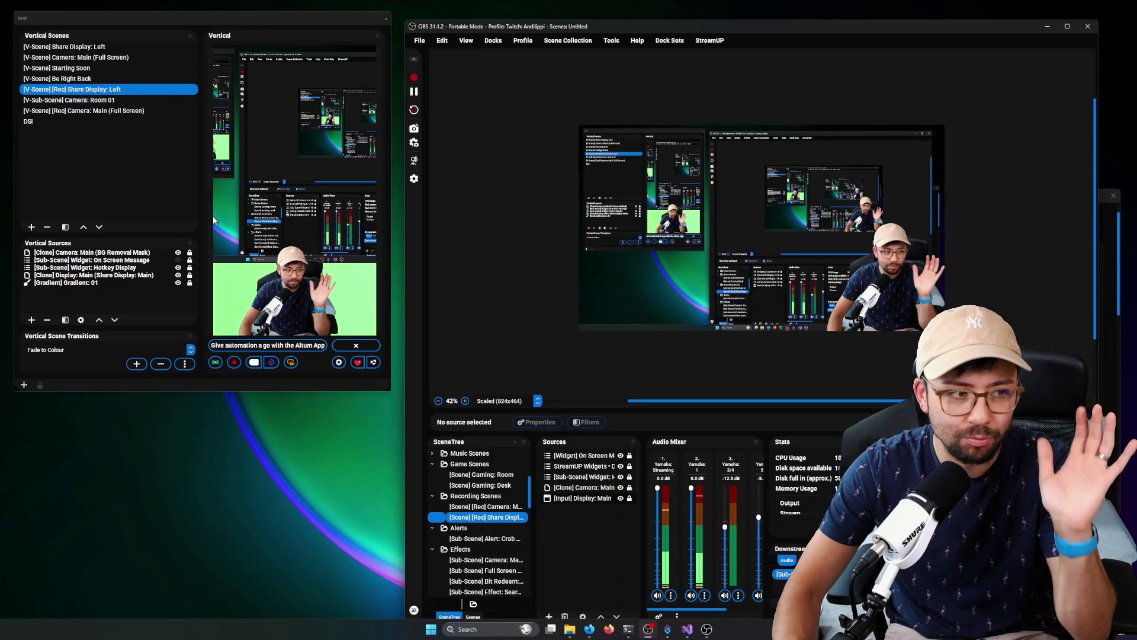
drag(216, 15, 439, 171)
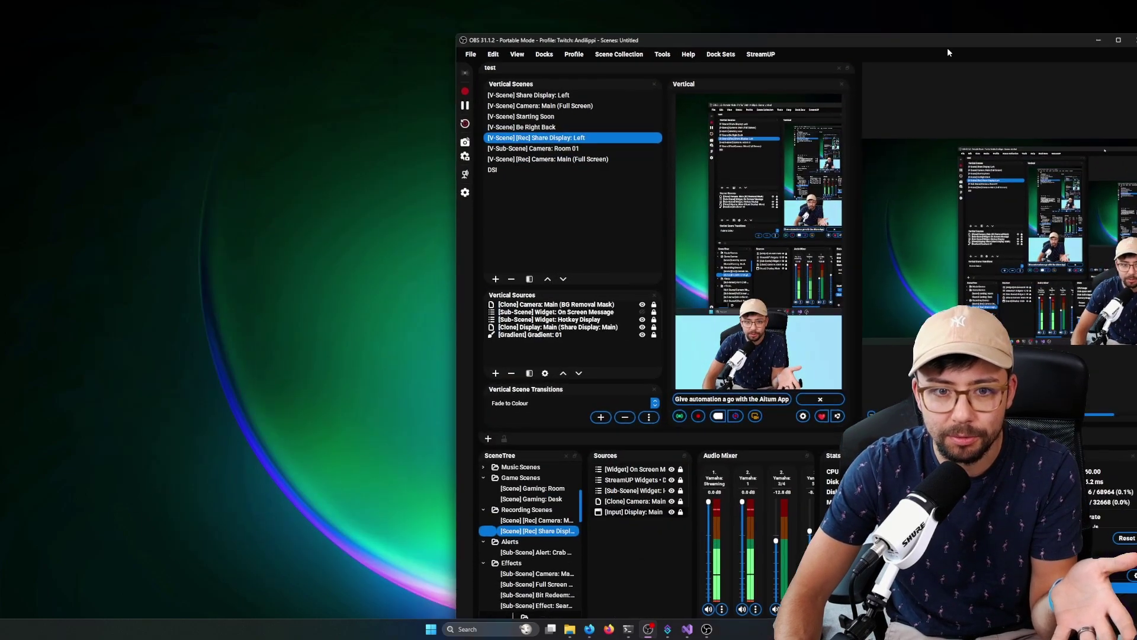
click(1047, 26)
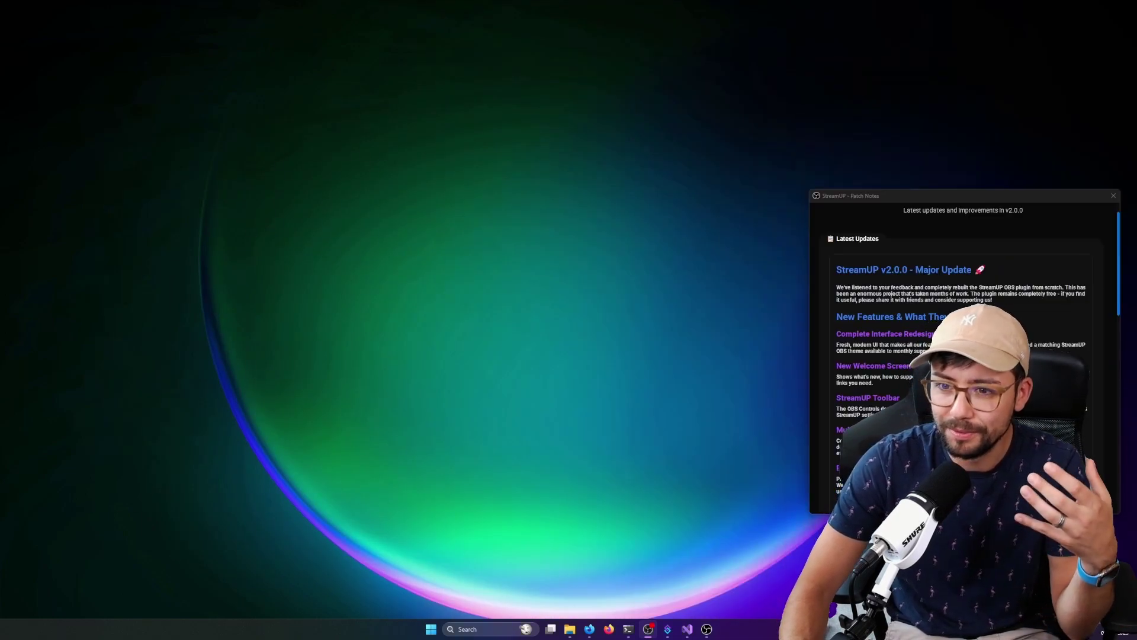